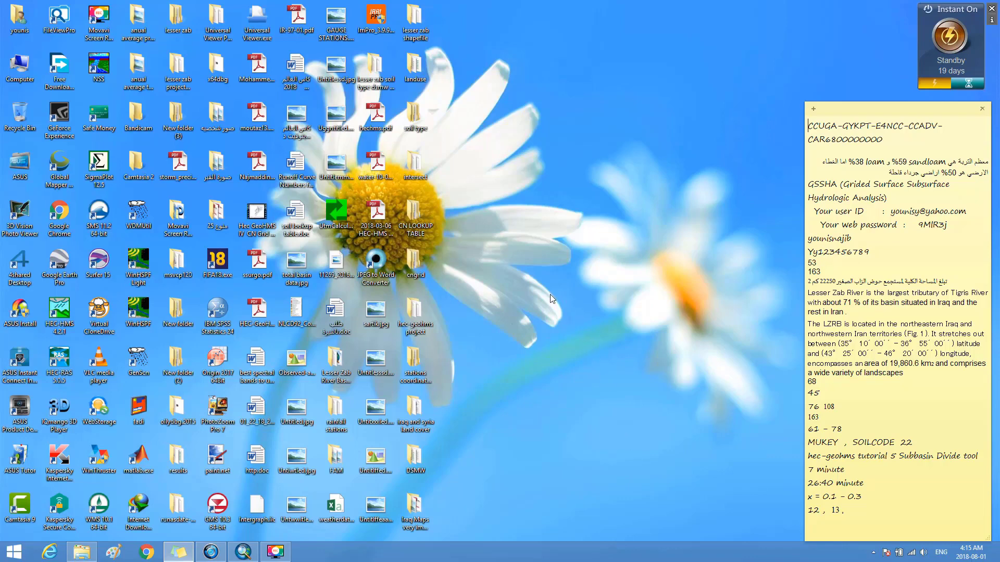
left_click(420, 74)
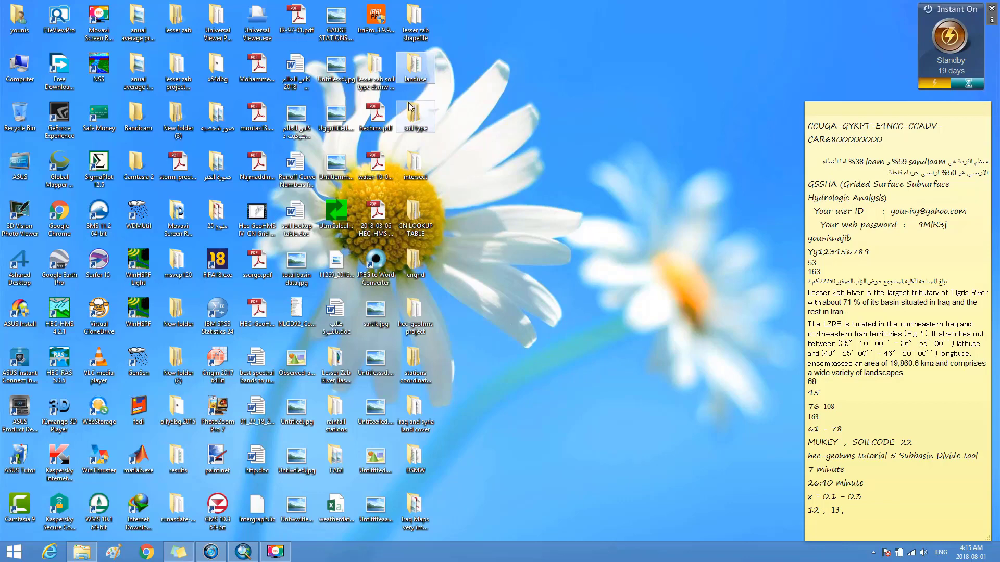
left_click(409, 111)
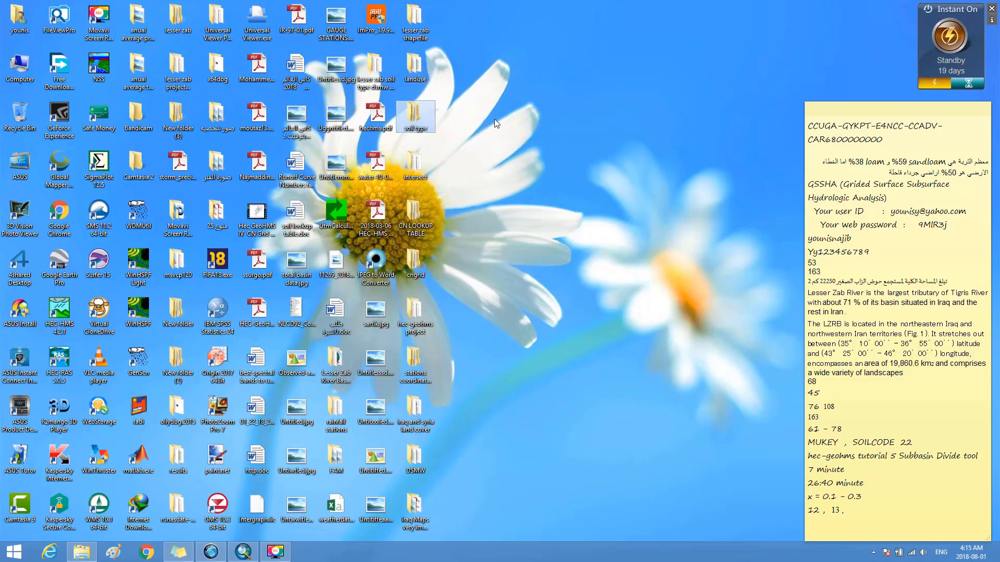
left_click(536, 129)
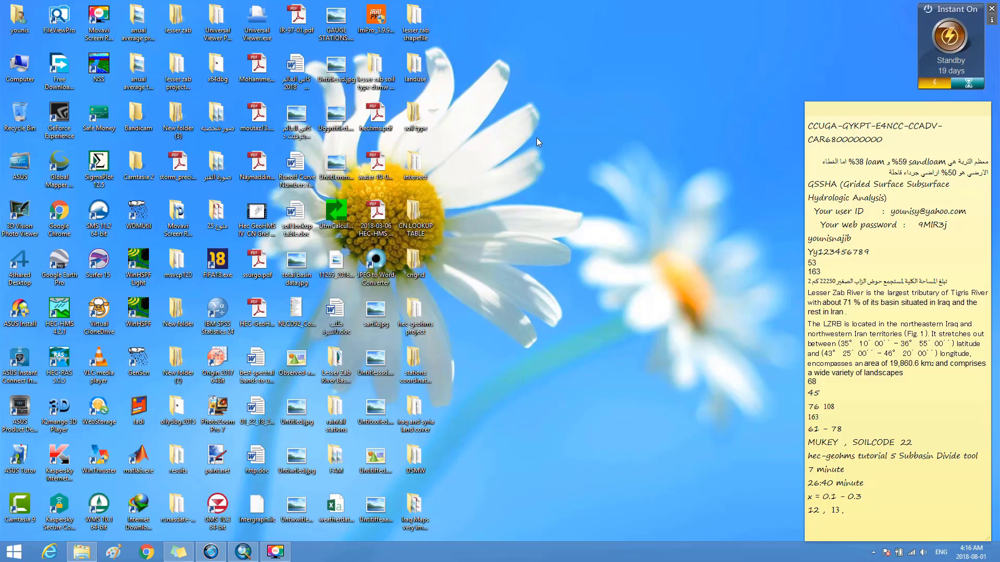
left_click(411, 169)
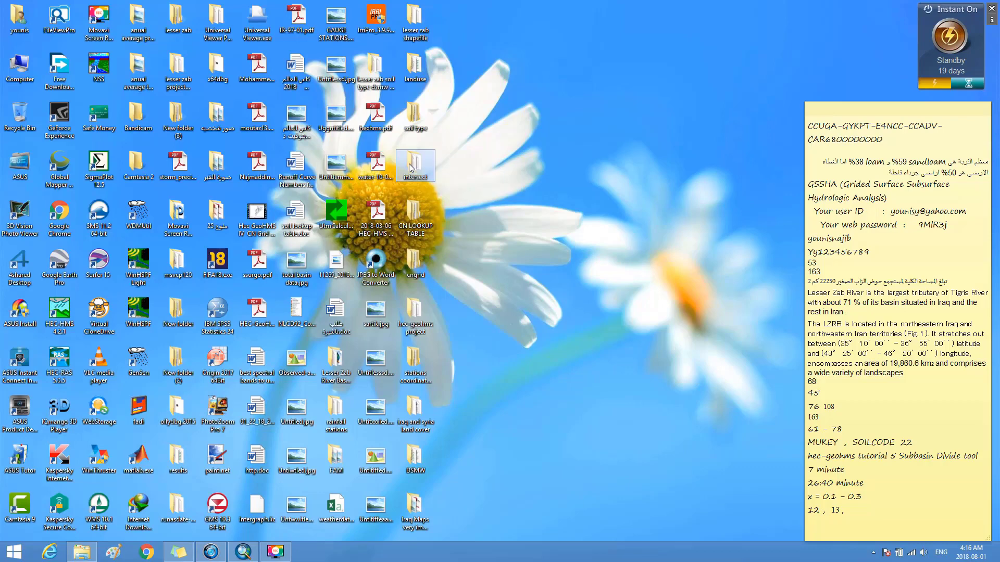
left_click(511, 232)
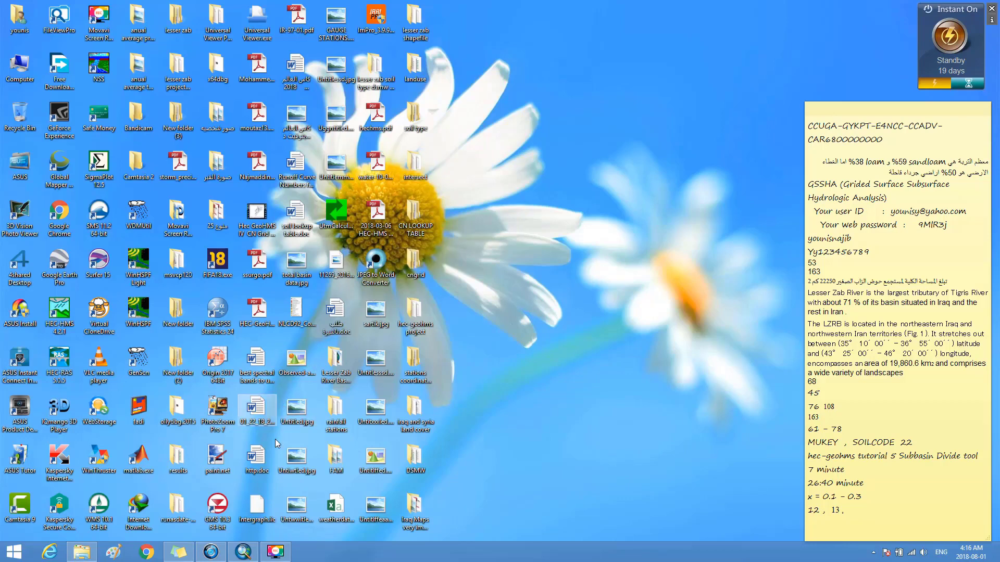
Switch to ArcMap and add "reclassify lesser zab land cover utm.shp" from the GLOBCOVER_USGS_LULC subfolder of the desktop landuse folder
left_click(246, 555)
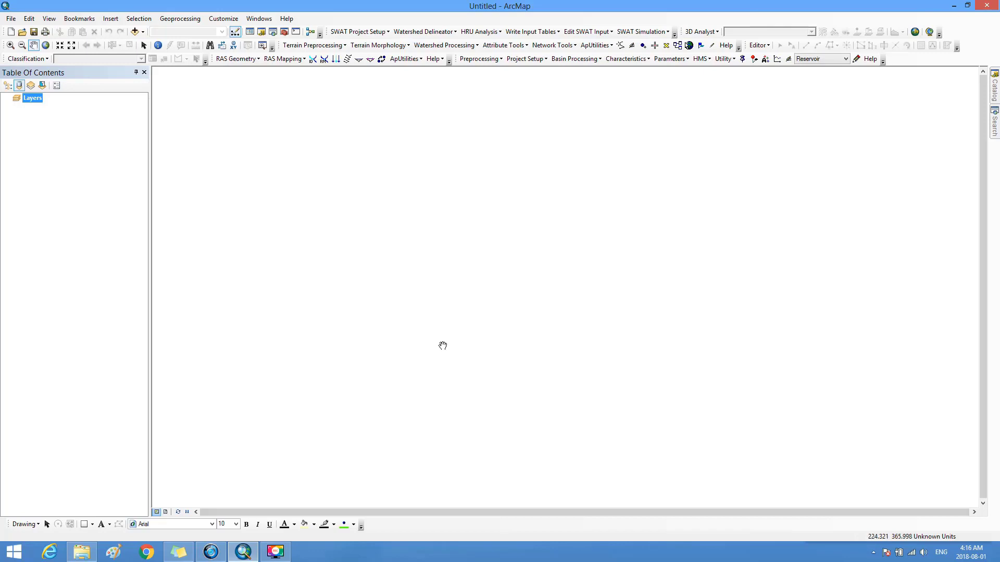
left_click(135, 32)
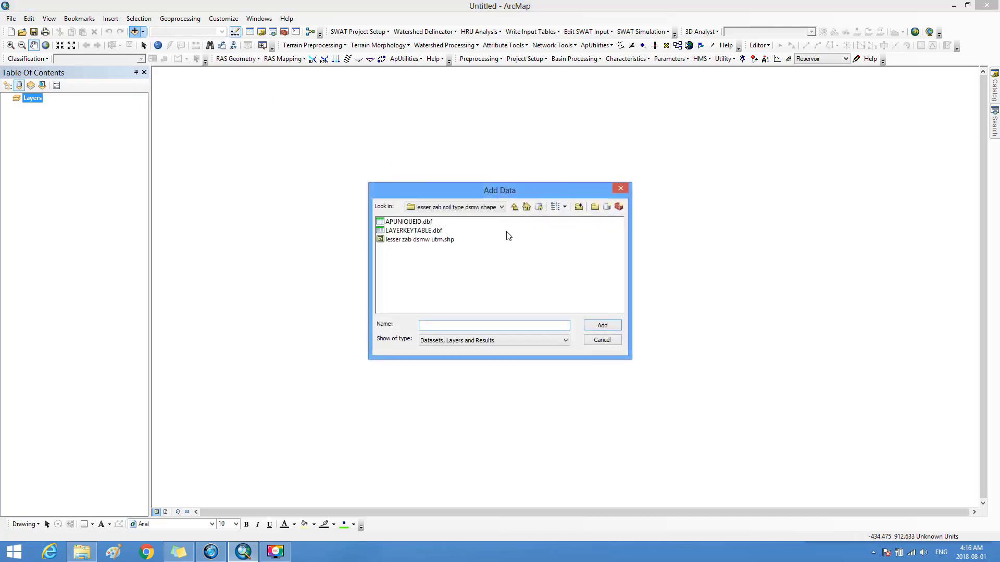
left_click(503, 207)
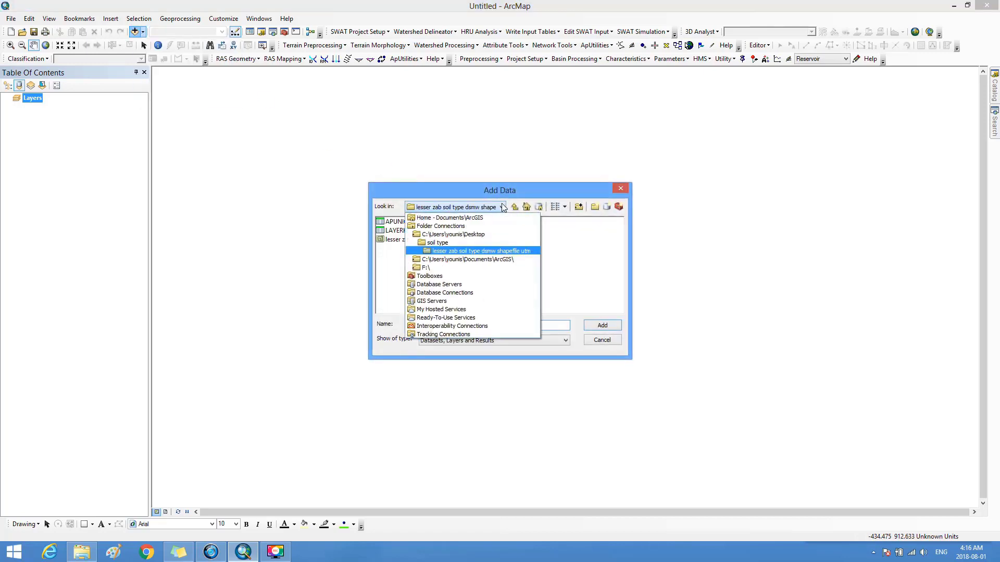
left_click(451, 235)
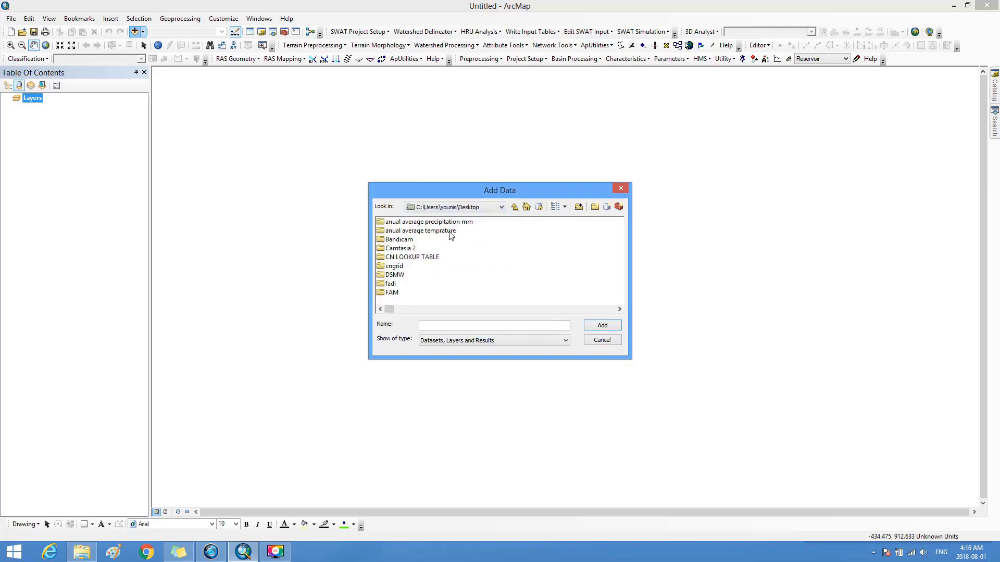
left_click(507, 310)
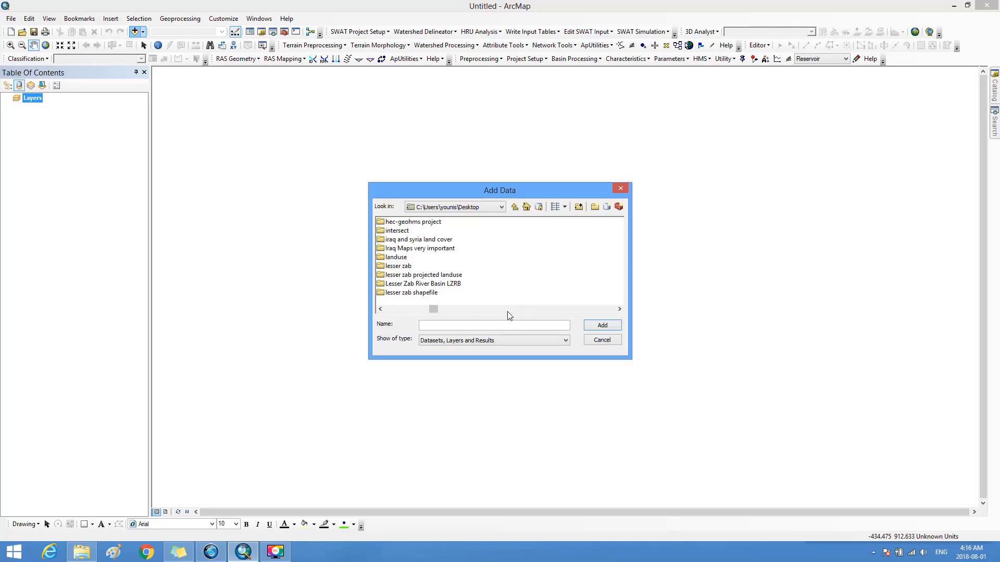
double_click(397, 257)
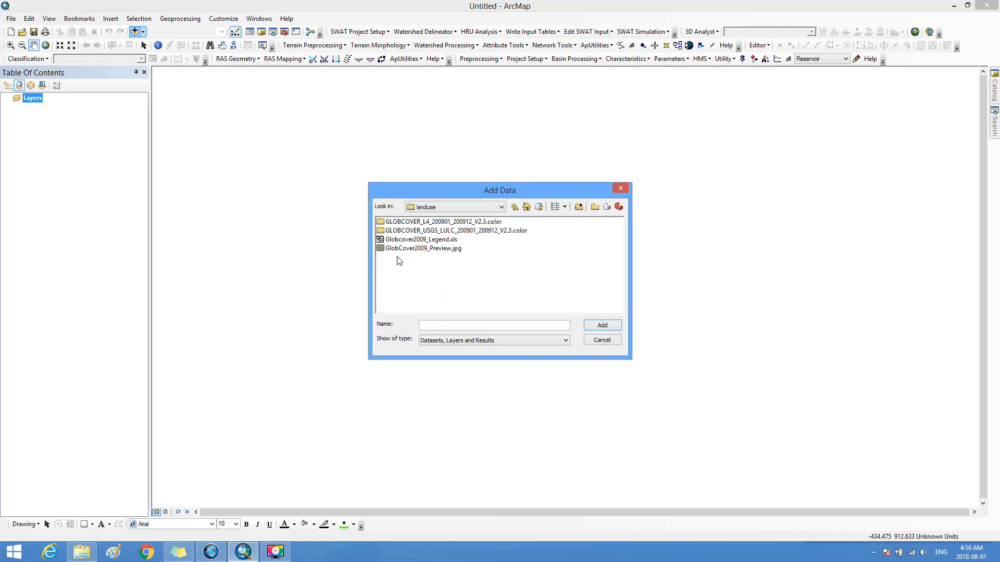
double_click(422, 231)
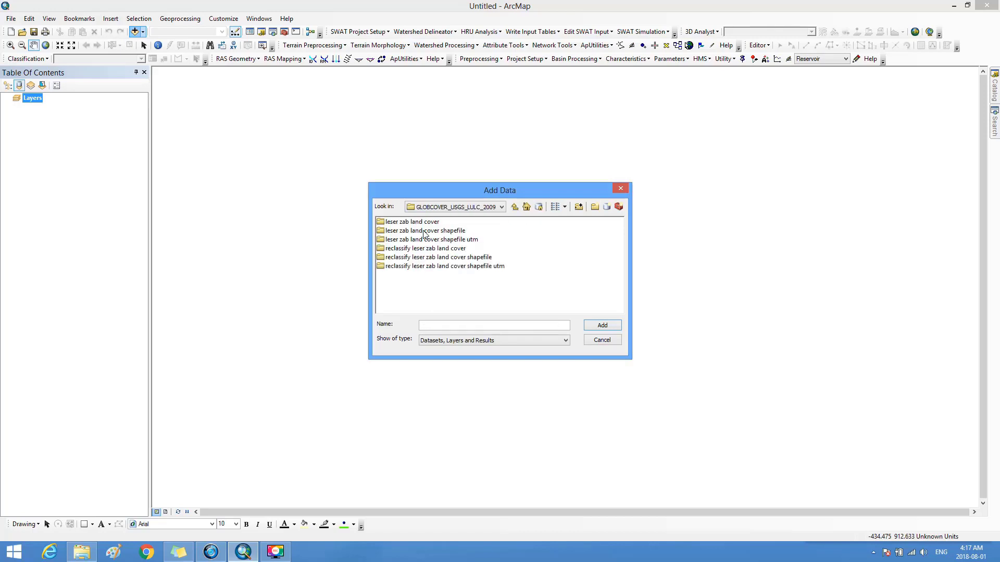
double_click(437, 266)
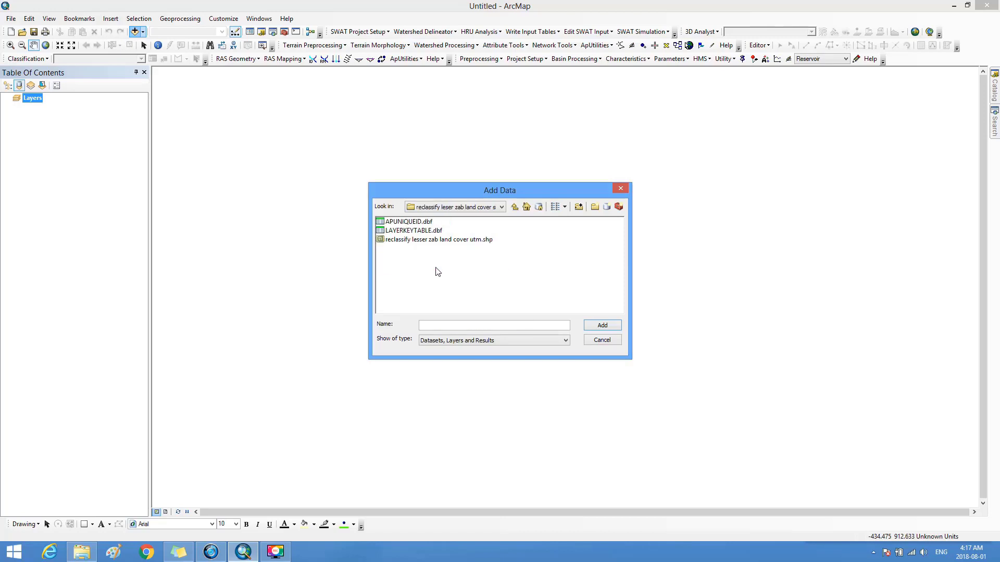
left_click(435, 241)
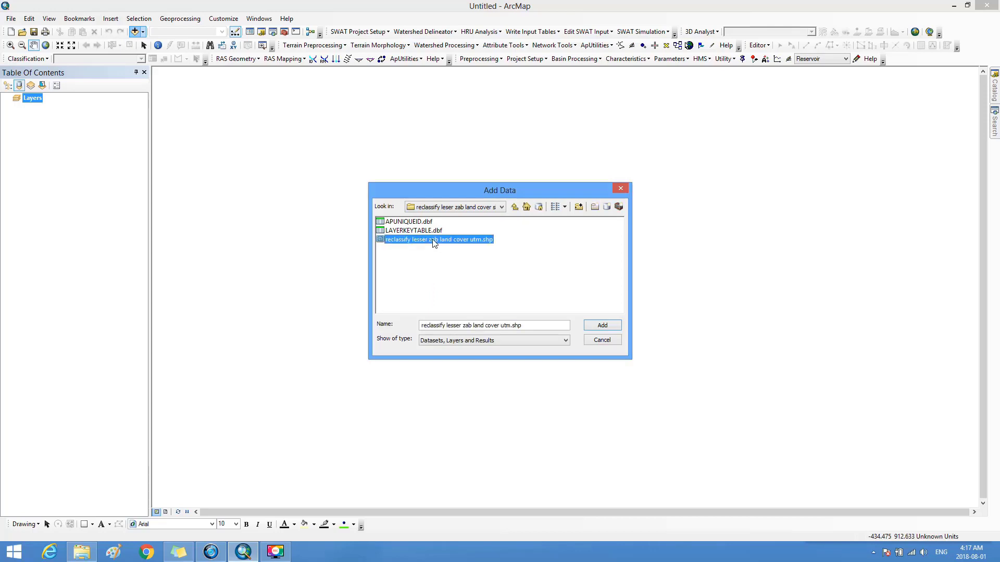
left_click(613, 323)
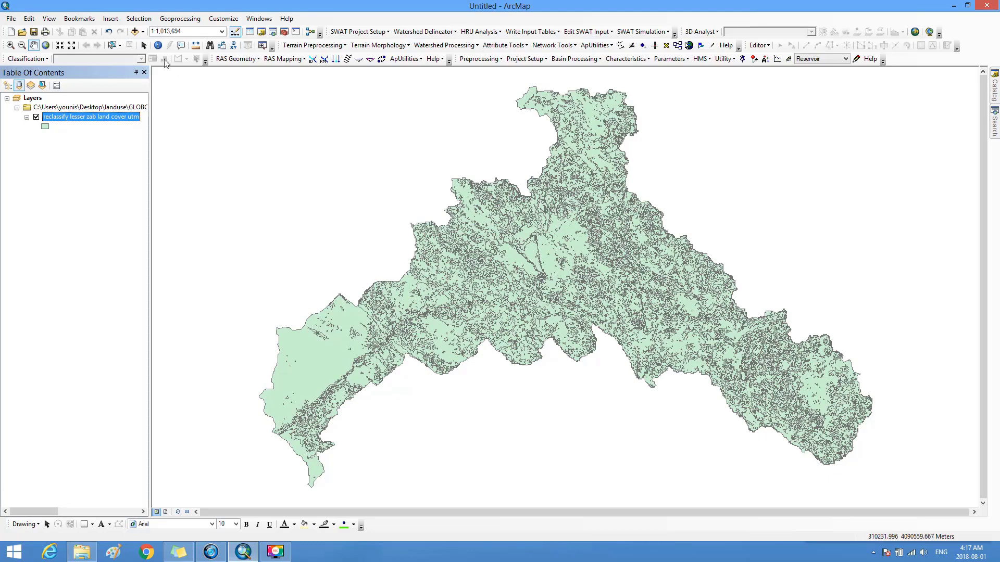
Add the soil shapefile "lesser zab dsmw utm.shp" from the "lesser zab soil type dsmw shapefile utm" folder inside the desktop's soil type folder
left_click(135, 31)
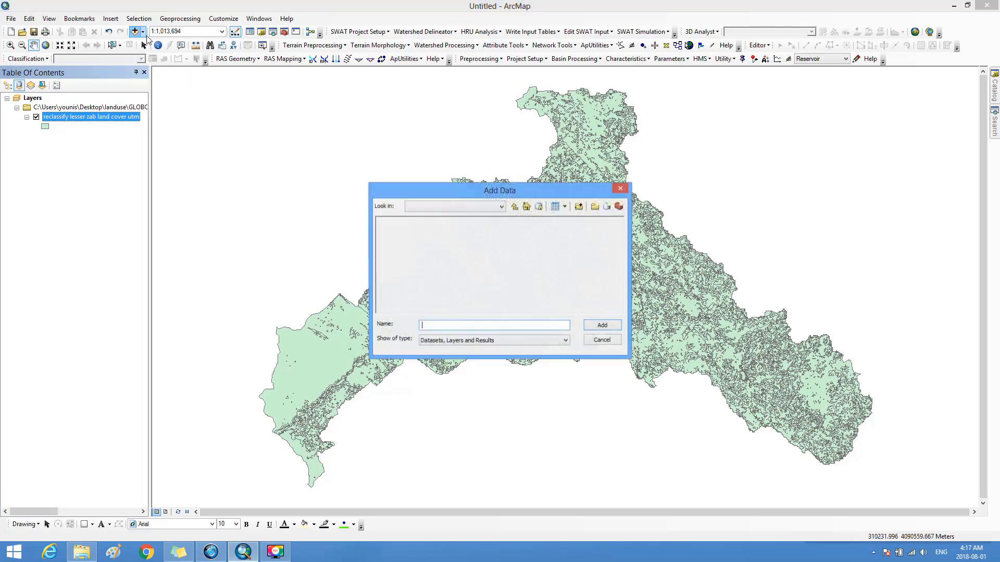
left_click(515, 207)
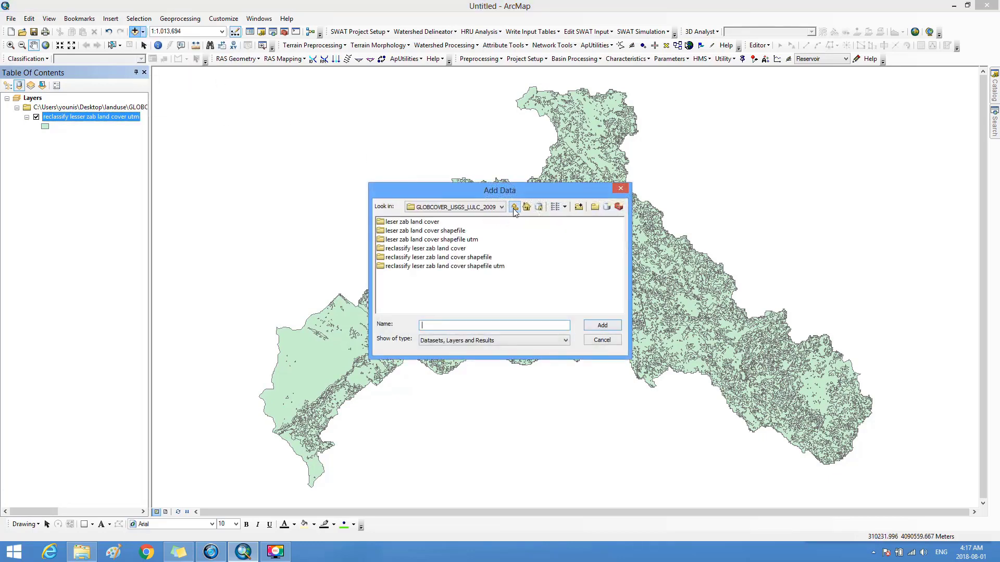
left_click(515, 207)
left_click(515, 207)
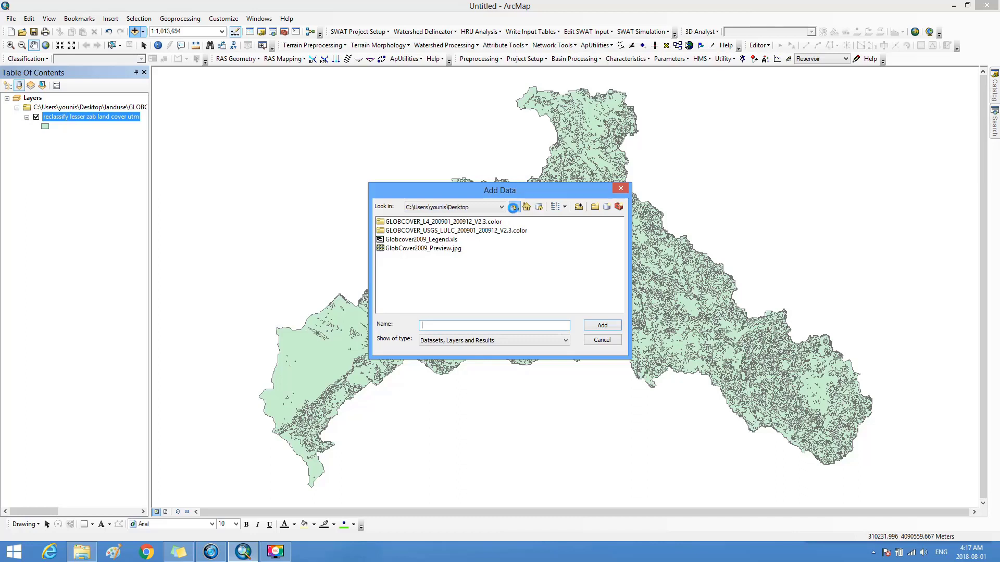
left_click(562, 310)
left_click(563, 310)
left_click(563, 309)
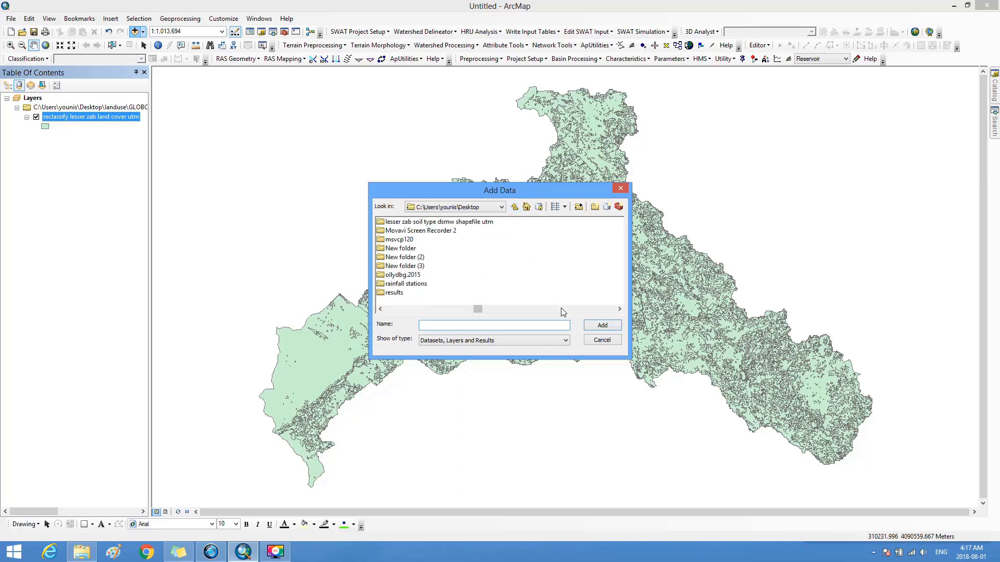
left_click(561, 309)
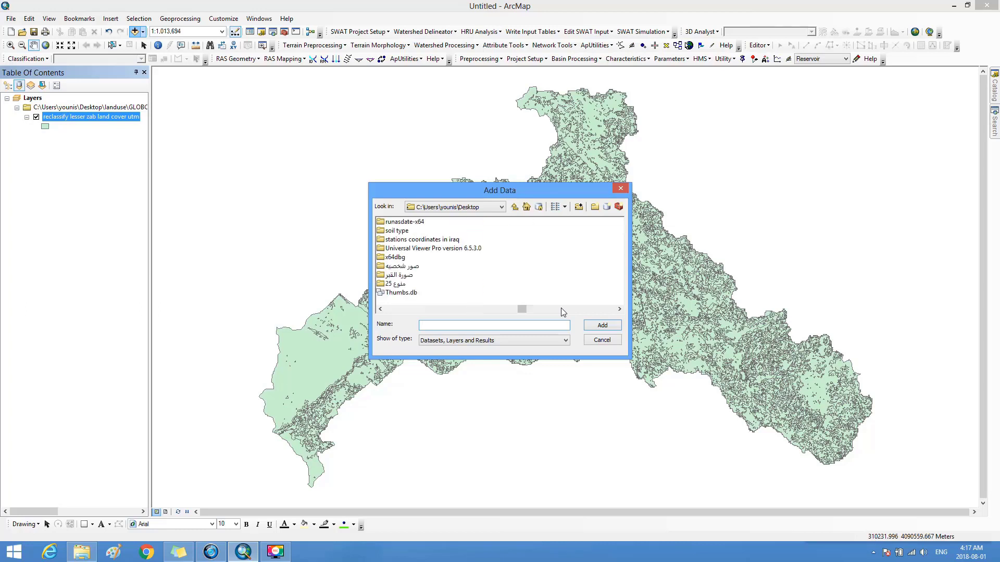
double_click(380, 233)
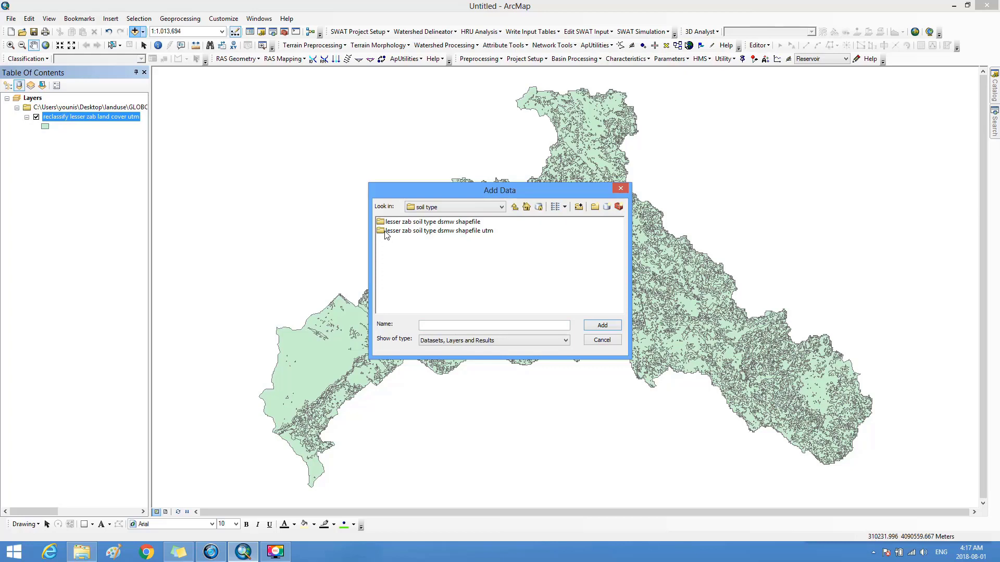
left_click(385, 233)
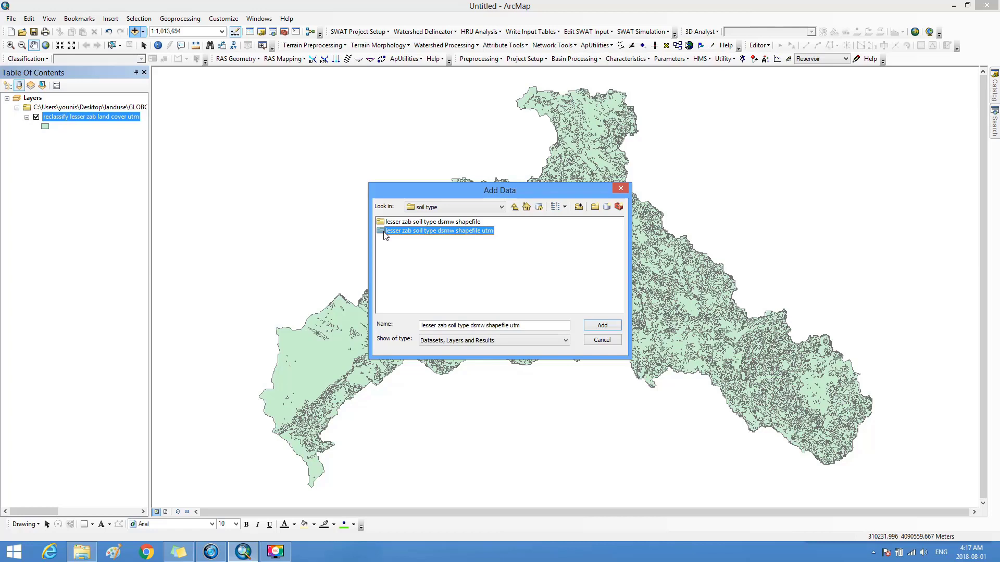
double_click(385, 235)
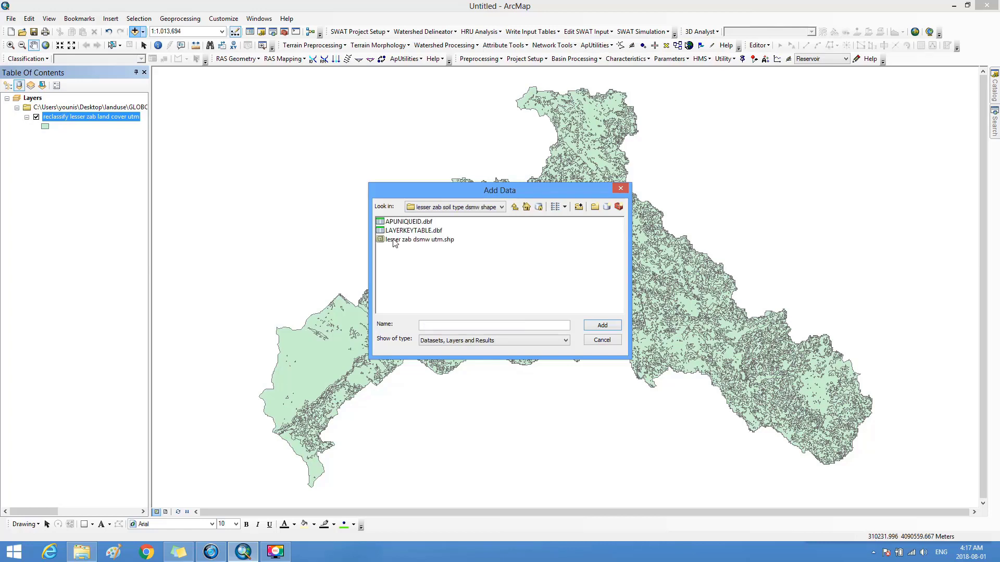
left_click(394, 241)
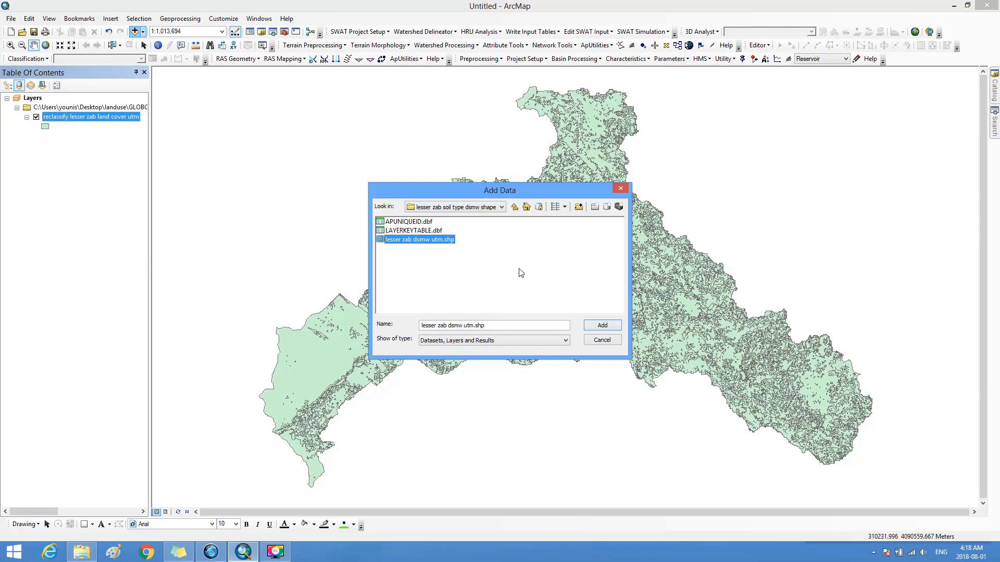
left_click(602, 326)
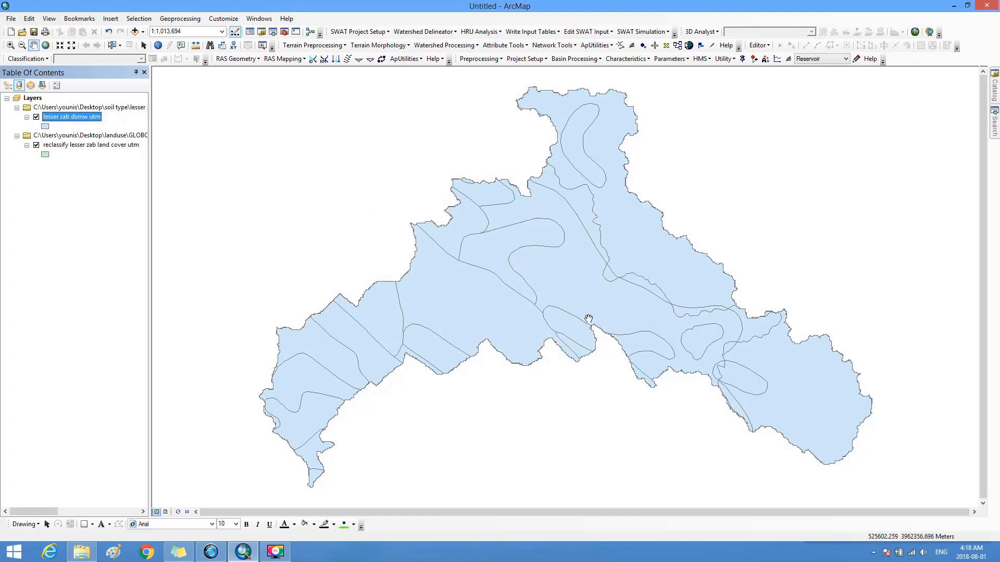
Open the Intersect tool from the Overlay toolset of the Analysis Tools in ArcToolbox
left_click(285, 32)
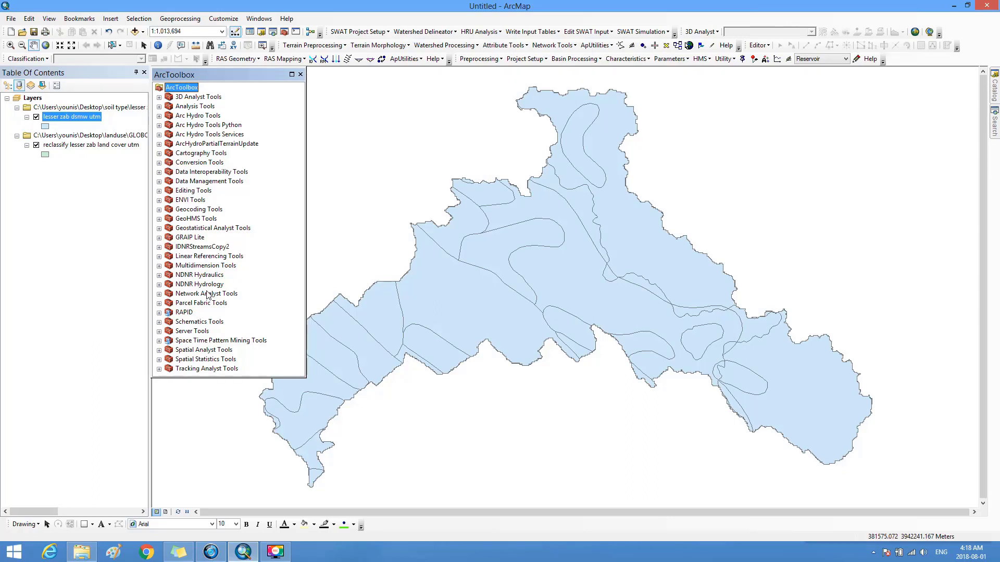
left_click(196, 107)
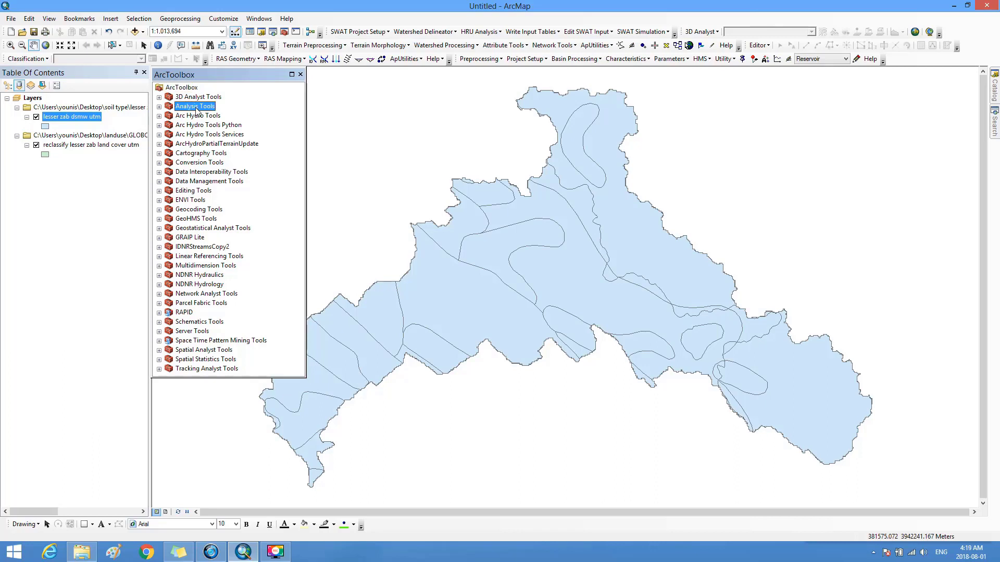
left_click(158, 107)
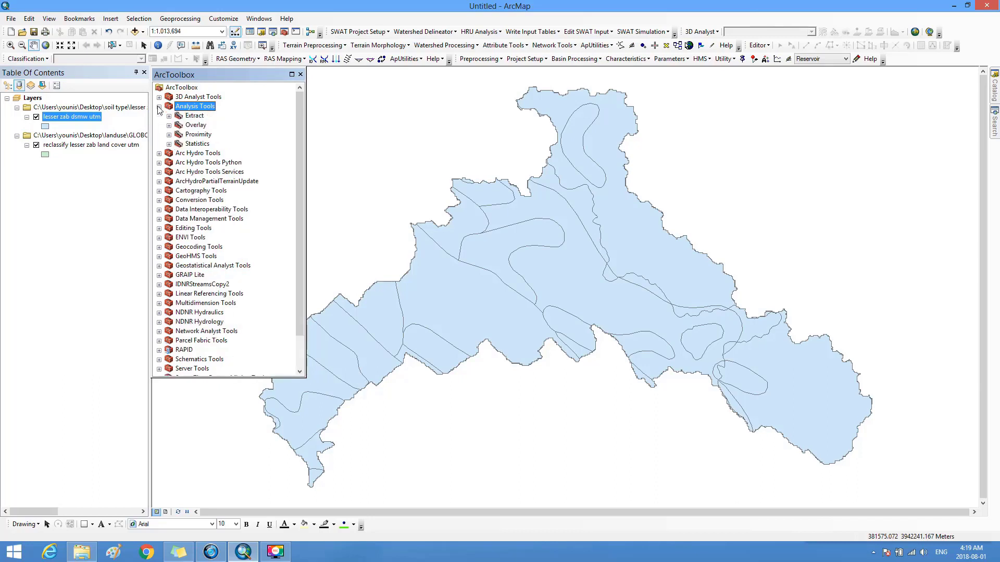
left_click(192, 125)
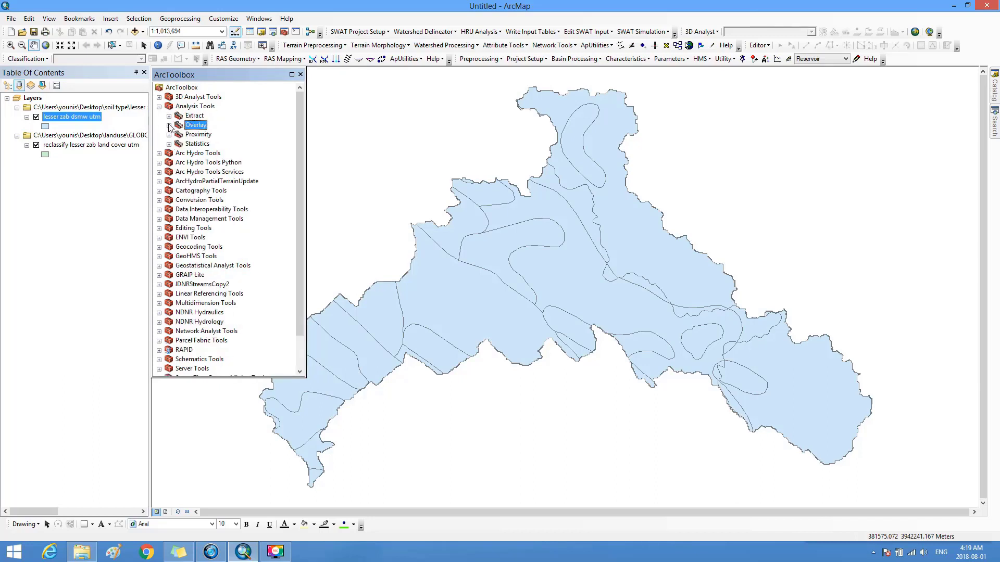
left_click(169, 126)
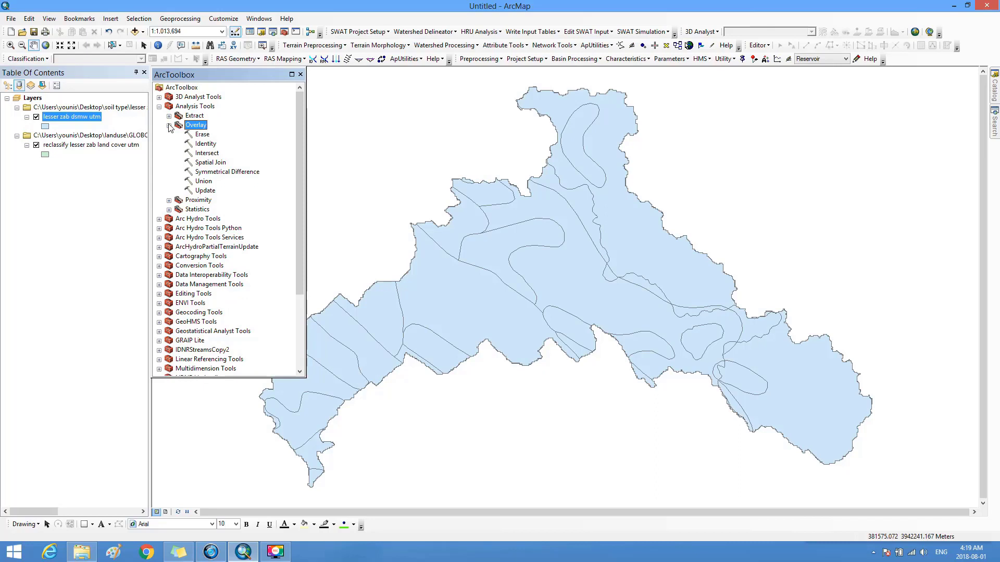
left_click(206, 154)
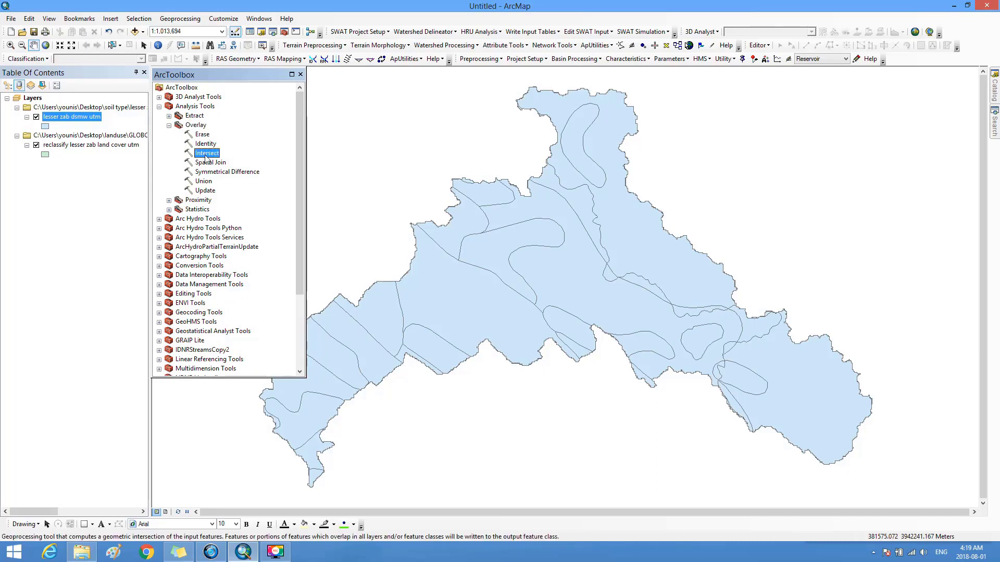
double_click(206, 155)
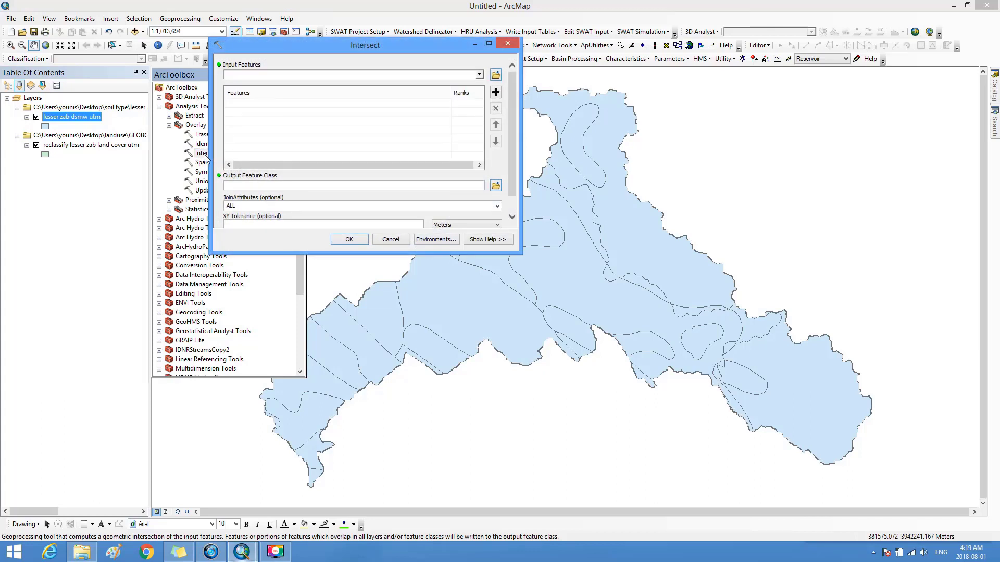
Set the Intersect input features to lesser zab dsmw utm and reclassify lesser zab land cover utm
left_click(480, 75)
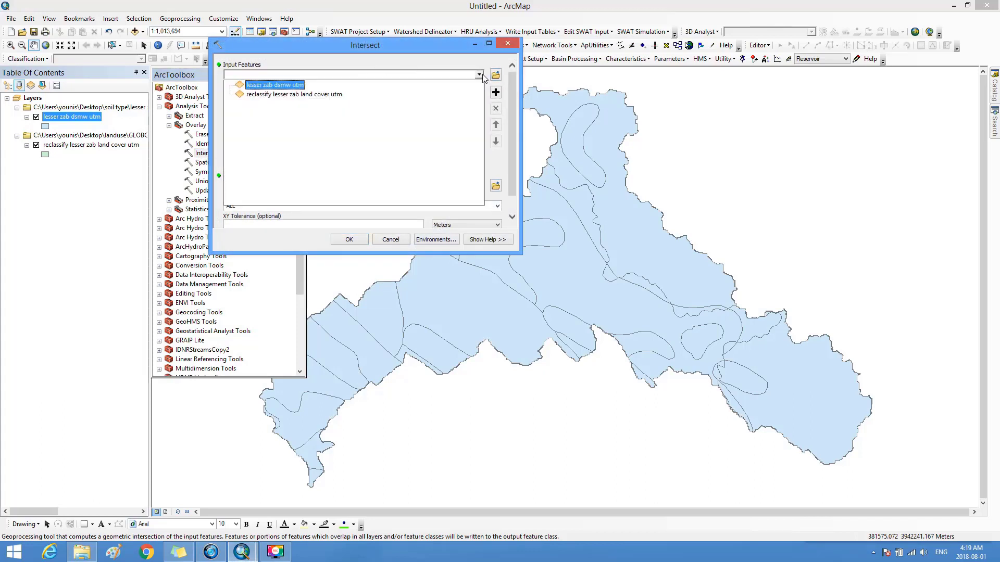
left_click(298, 87)
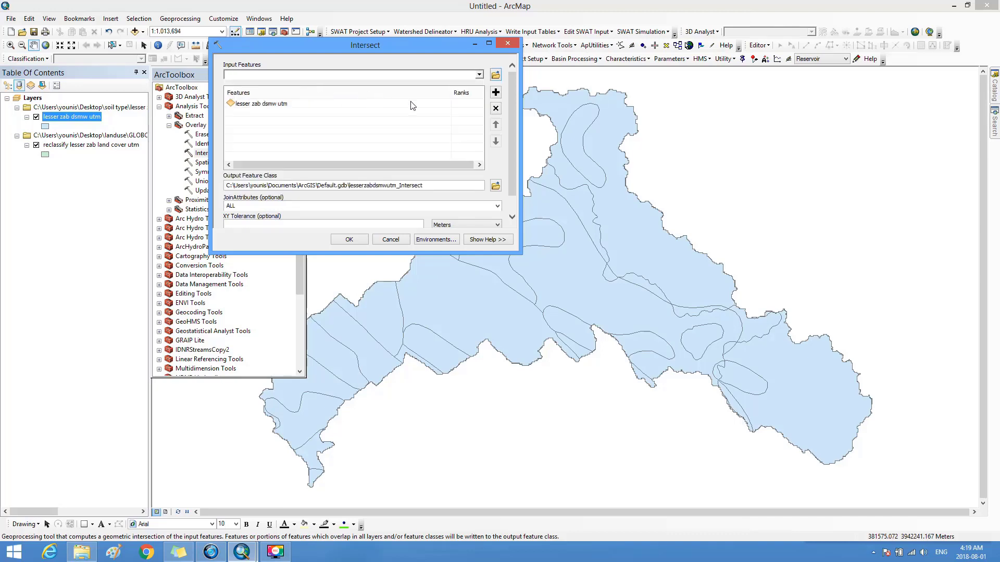
left_click(479, 75)
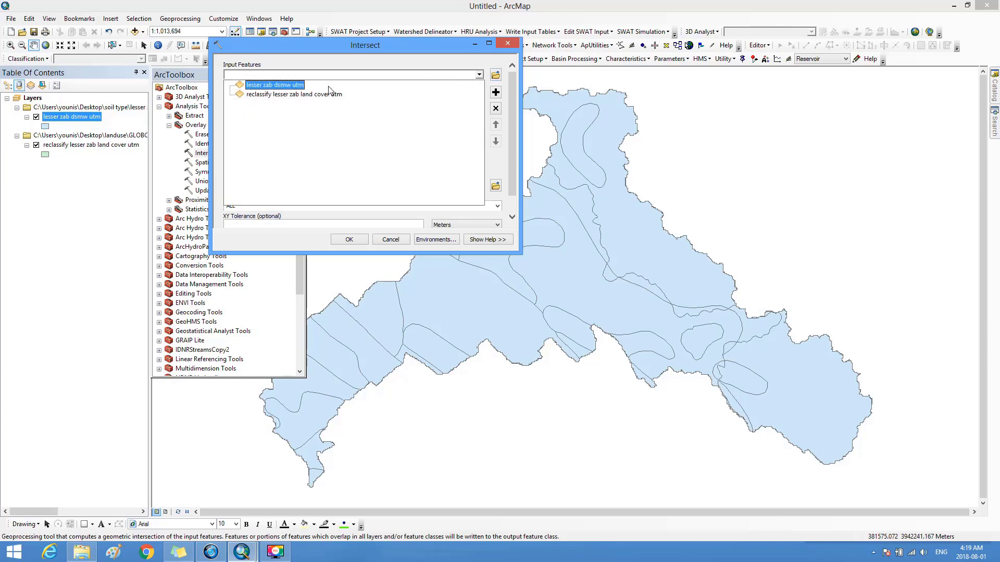
left_click(303, 95)
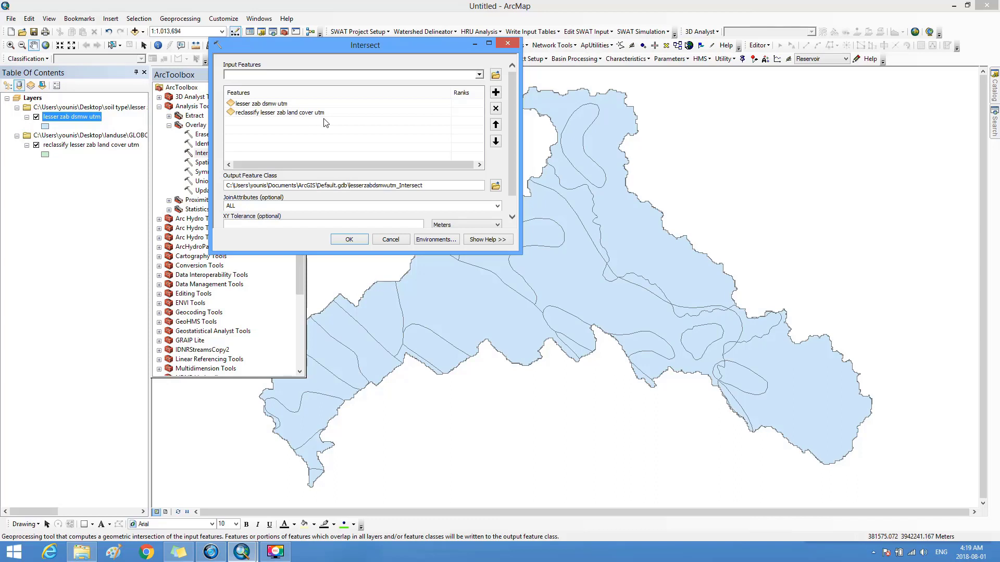
Browse the output location to the desktop's intersect folder, select lesserzabdsmwutm_Intersect.shp, and cancel without saving
left_click(496, 186)
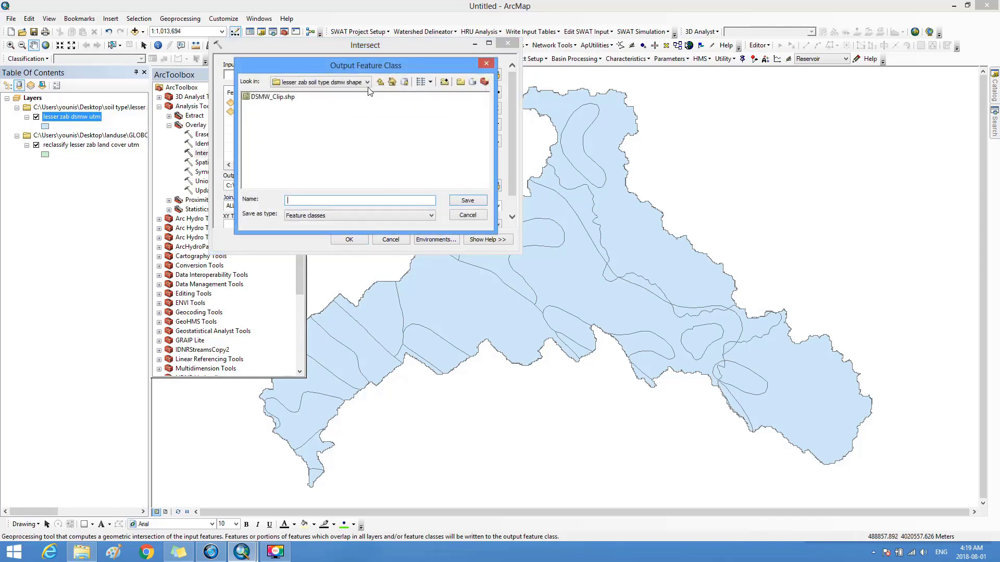
left_click(380, 81)
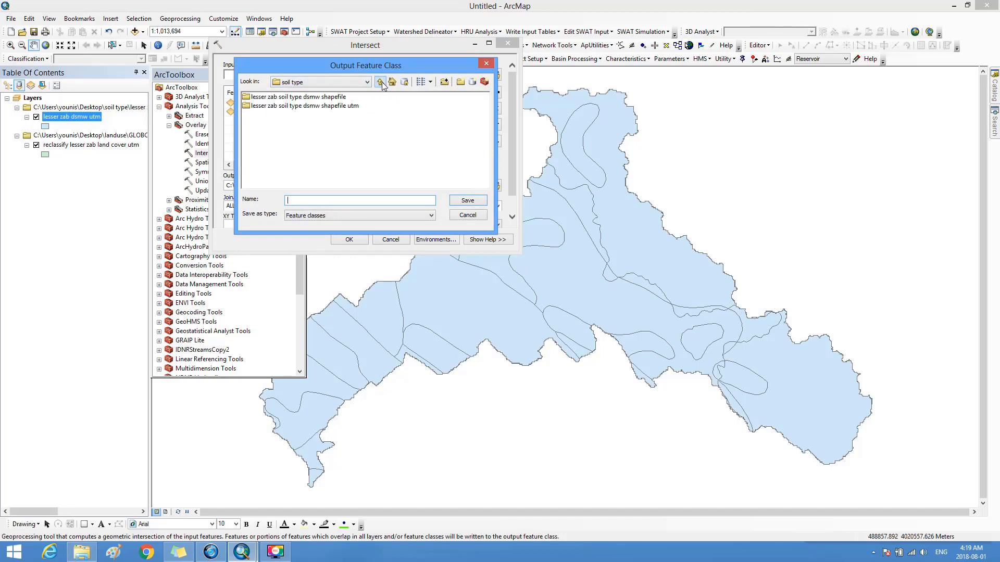
left_click(380, 82)
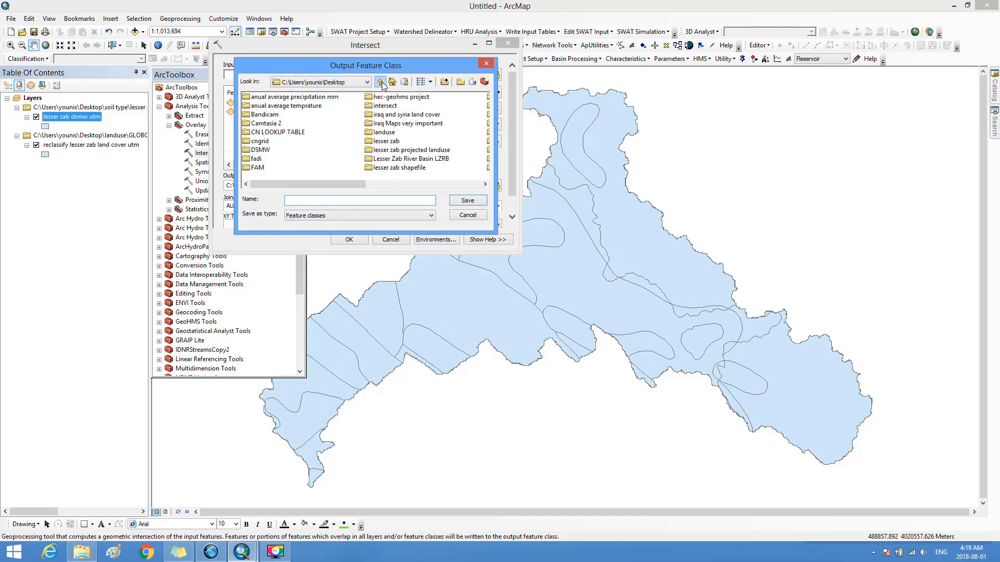
double_click(369, 107)
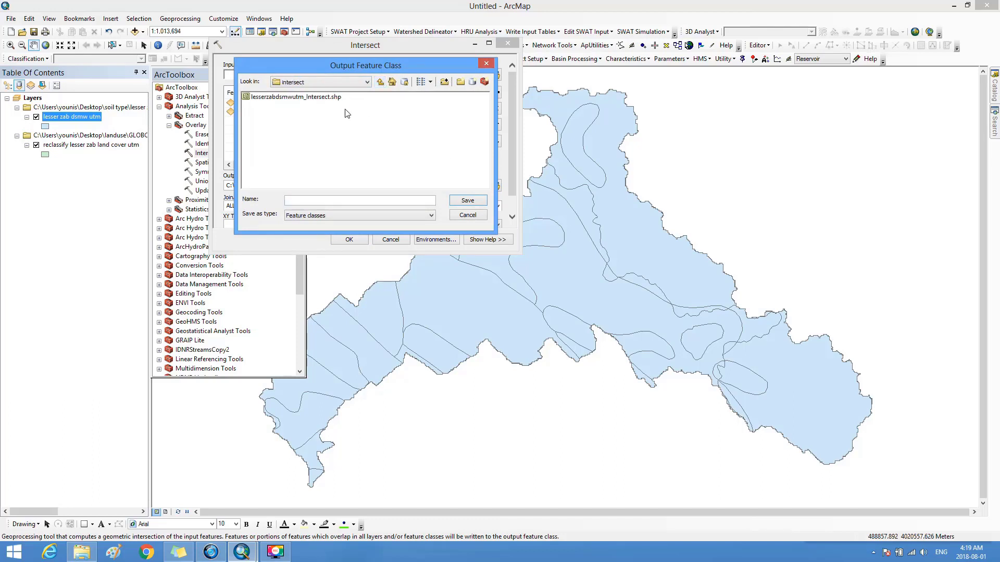
left_click(312, 99)
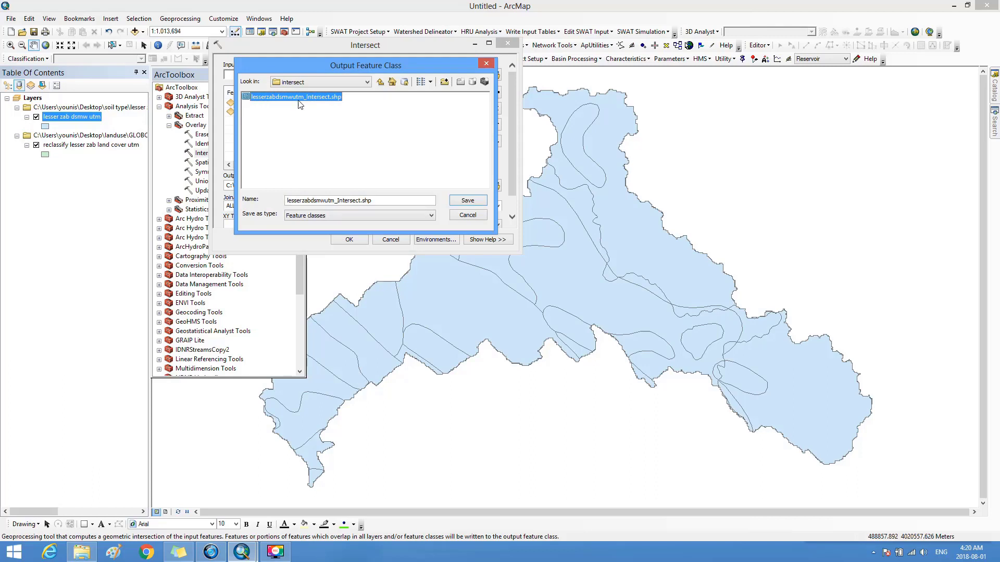
left_click(468, 215)
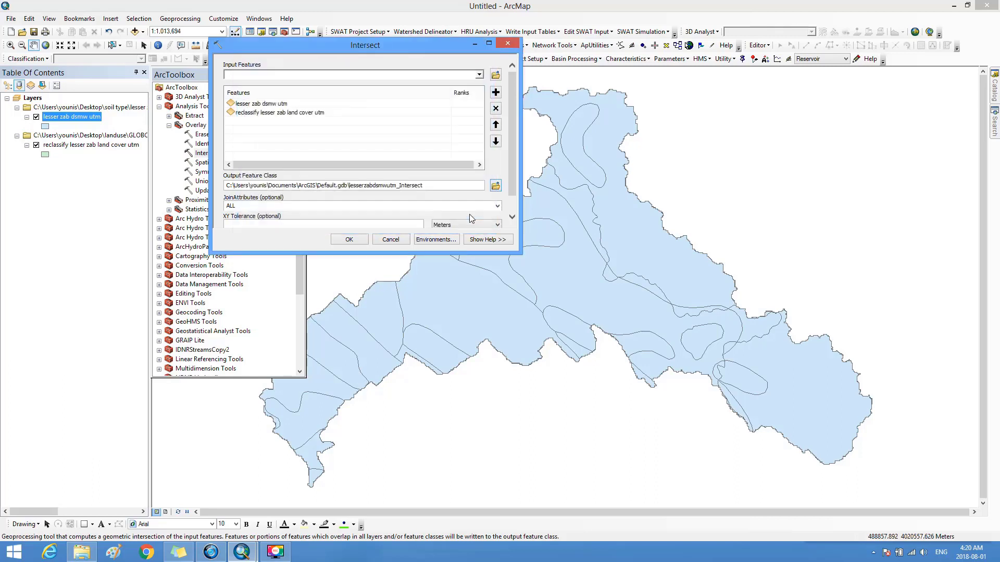
Highlight the feature class name in the Intersect output path, and cancel the tool without running it
left_click(427, 186)
left_click_drag(427, 186, 347, 185)
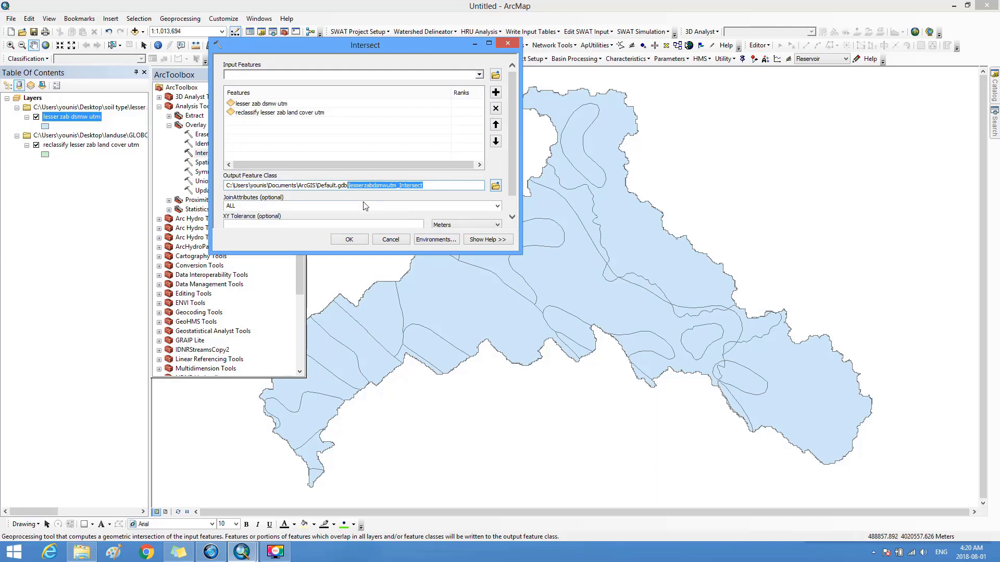
left_click(378, 192)
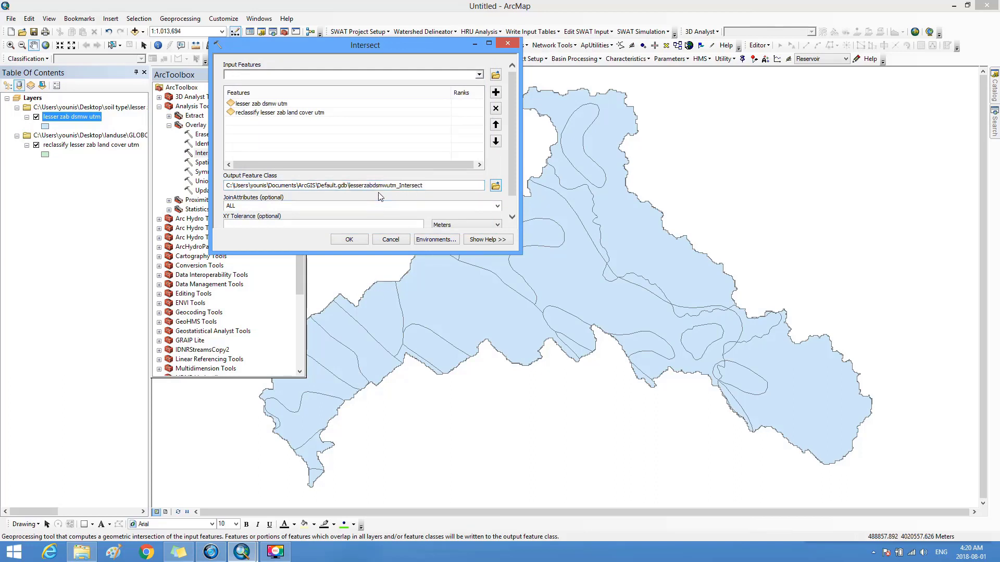
left_click(391, 239)
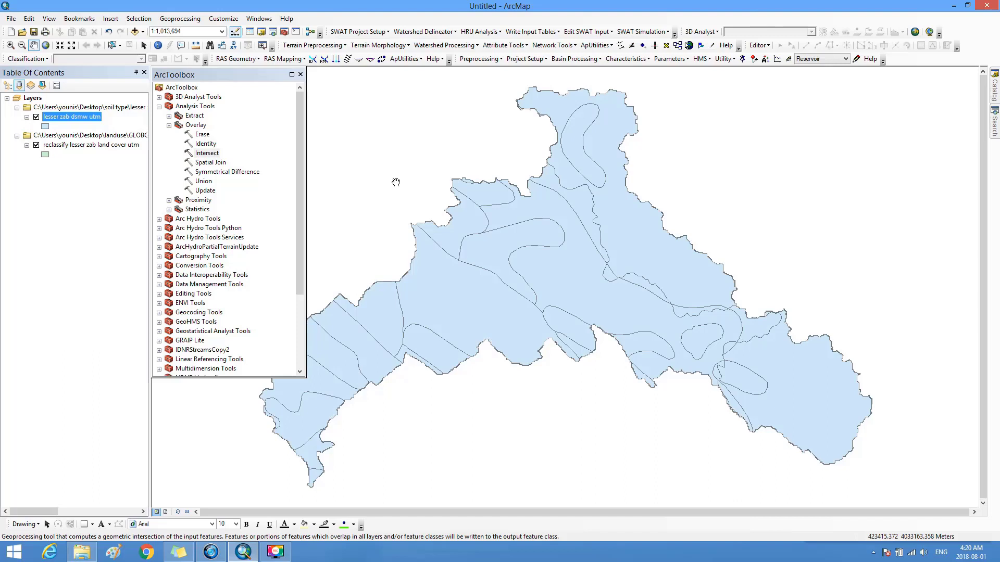
Add the existing shapefile lesserzabdsmwutm_Intersect.shp from the desktop's intersect folder to the map
left_click(136, 32)
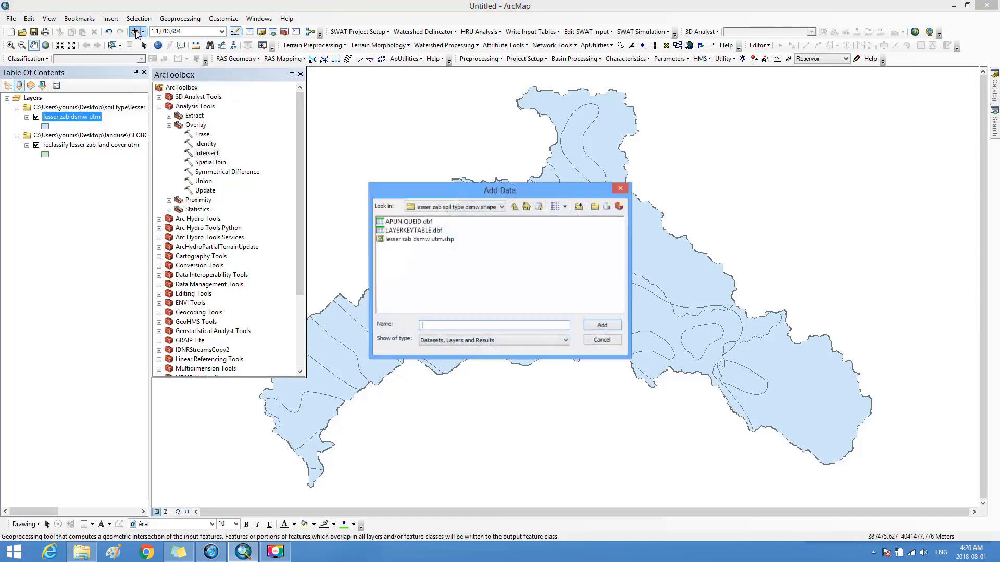
left_click(513, 207)
left_click(514, 208)
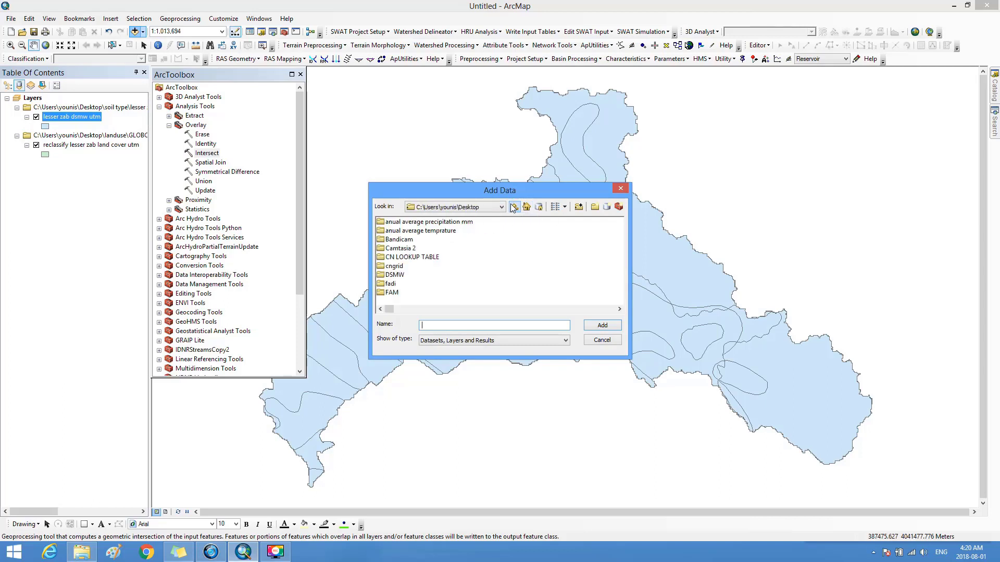
left_click(521, 309)
left_click(521, 309)
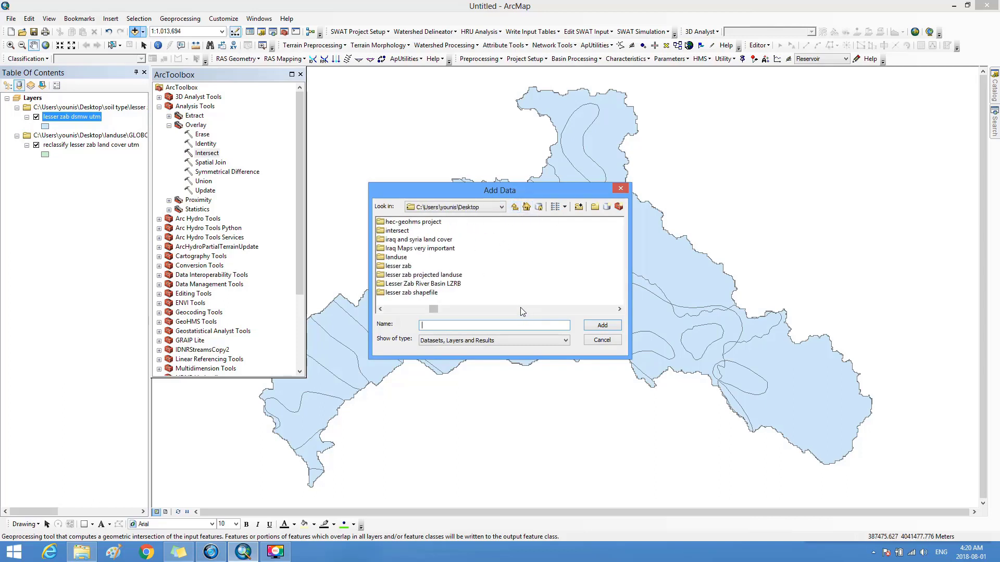
double_click(380, 231)
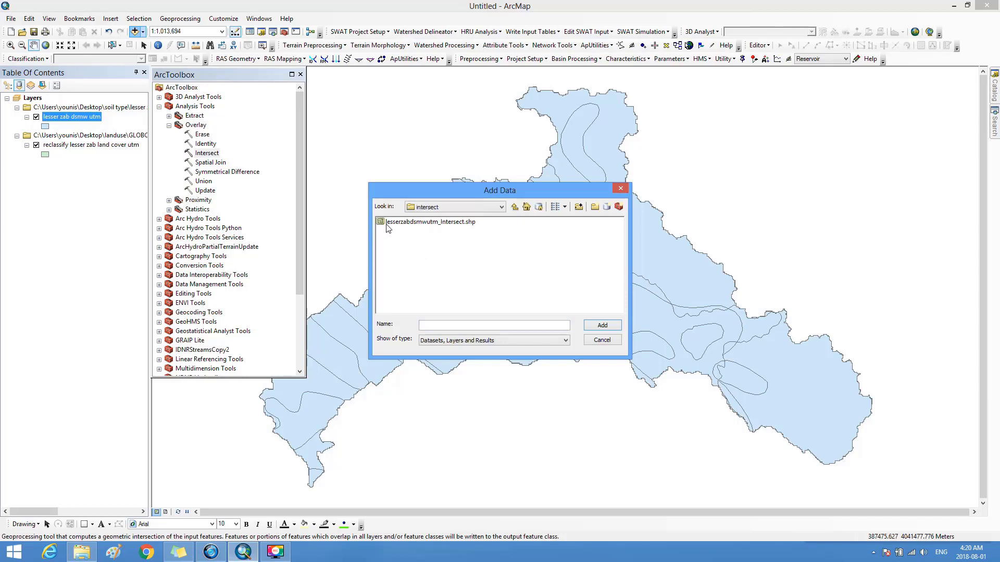
left_click(388, 224)
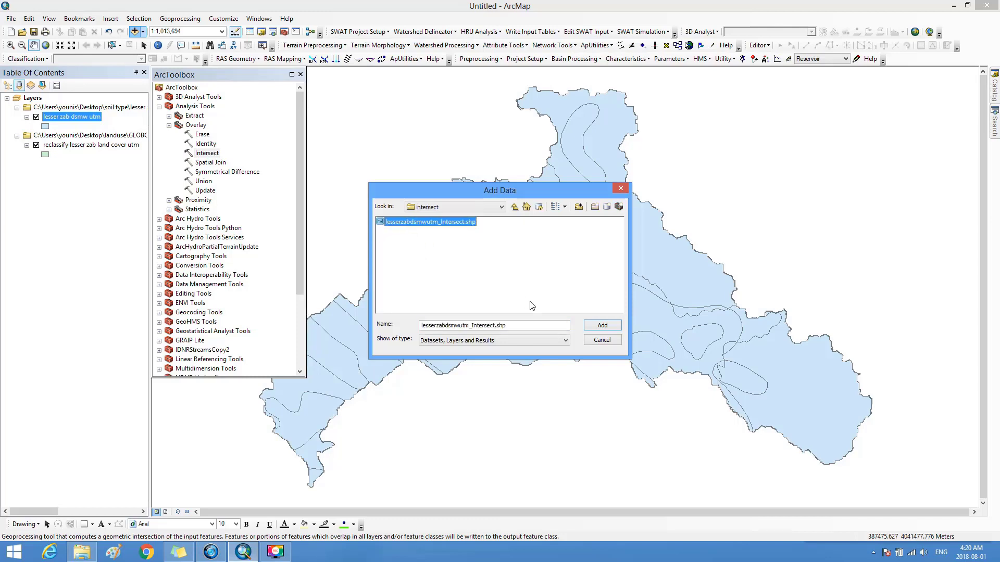
left_click(594, 327)
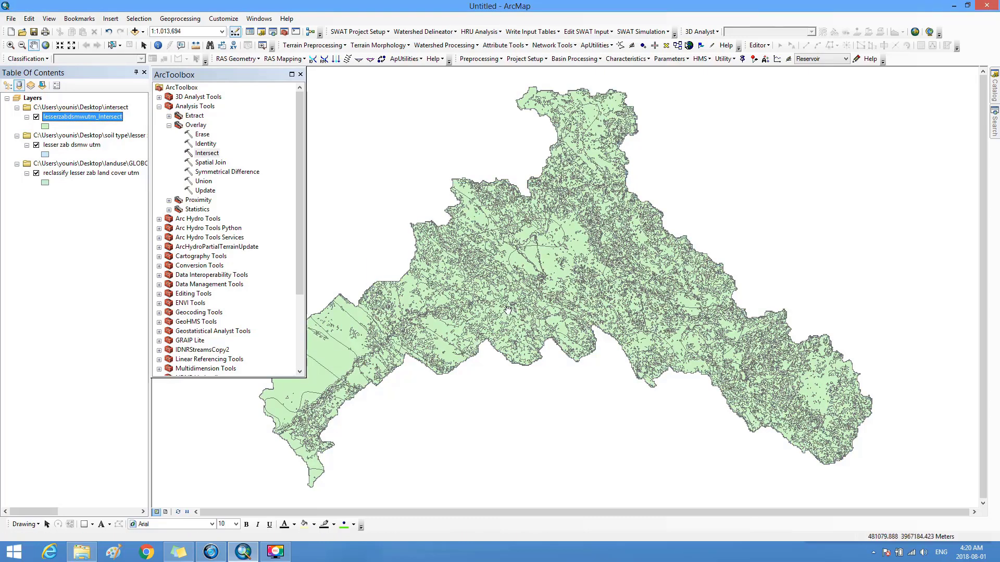
Examine the attribute table of the lesserzabdsmwutm_Intersect layer at full size, especially its CN column, and close it
right_click(92, 117)
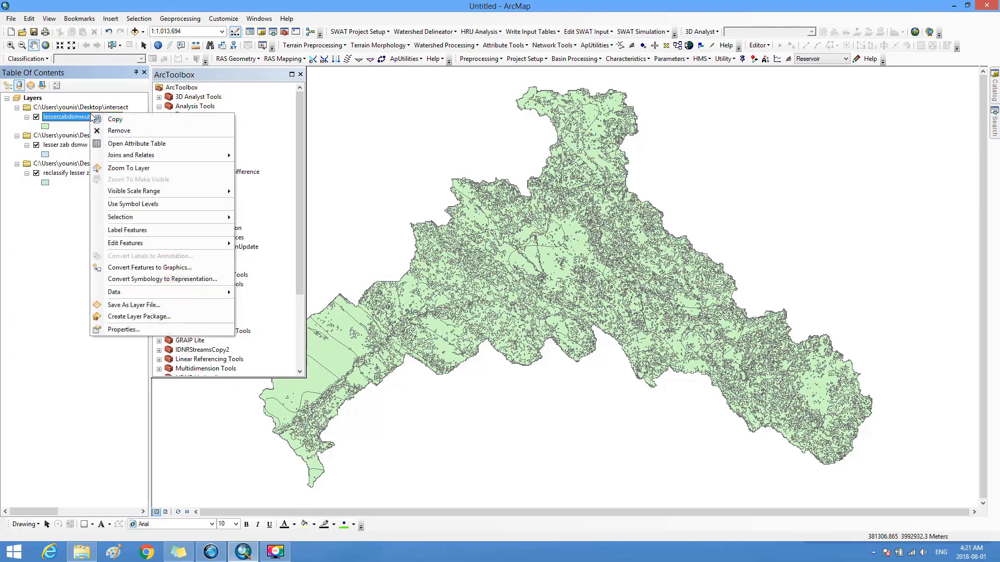
left_click(138, 145)
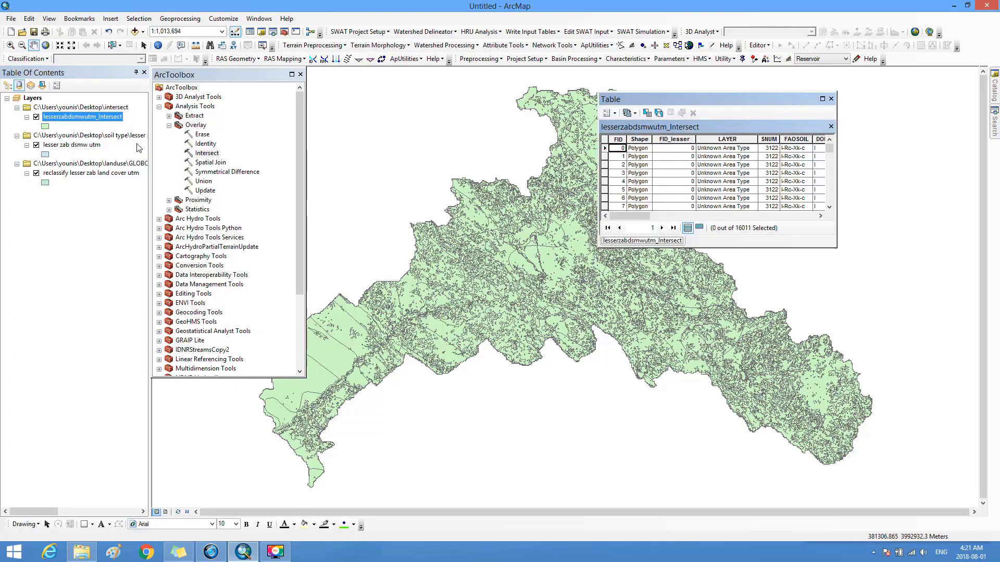
left_click(822, 99)
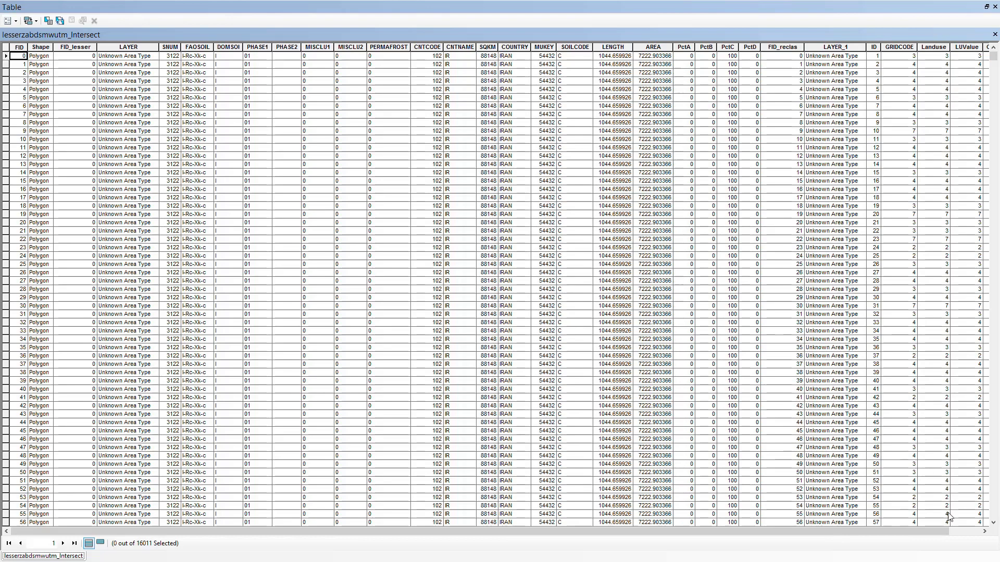
left_click_drag(938, 531, 971, 535)
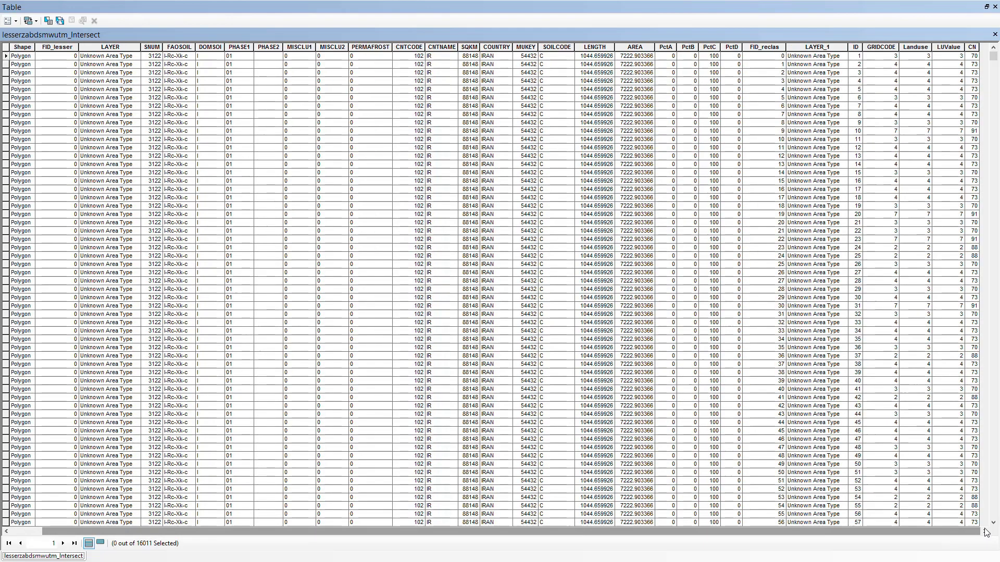
left_click(975, 48)
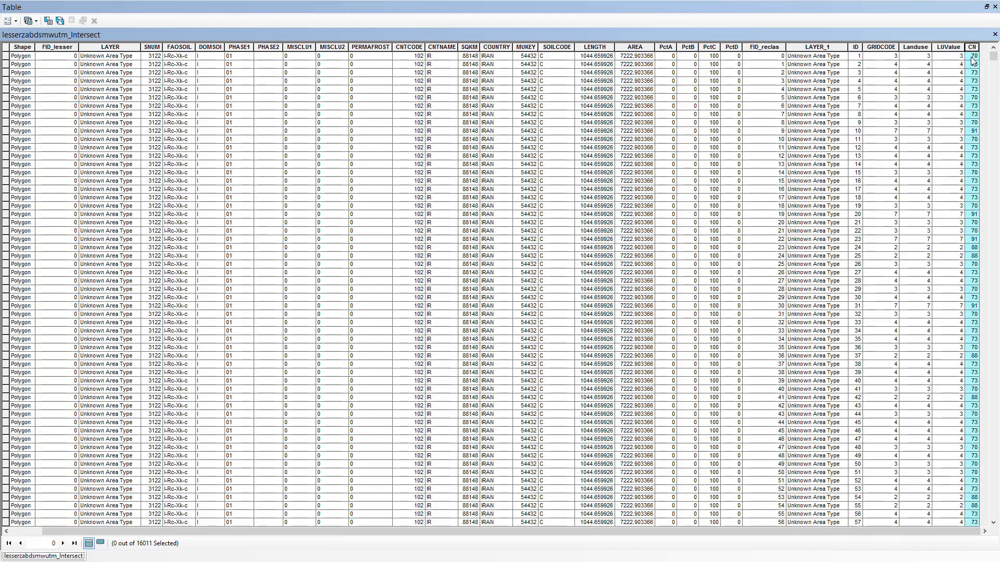
left_click(971, 56)
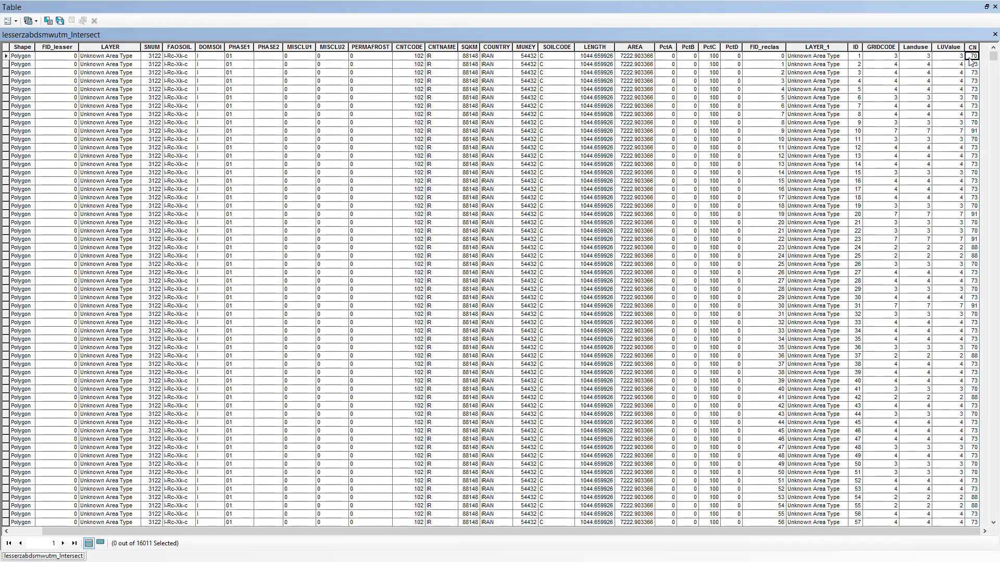
left_click(987, 8)
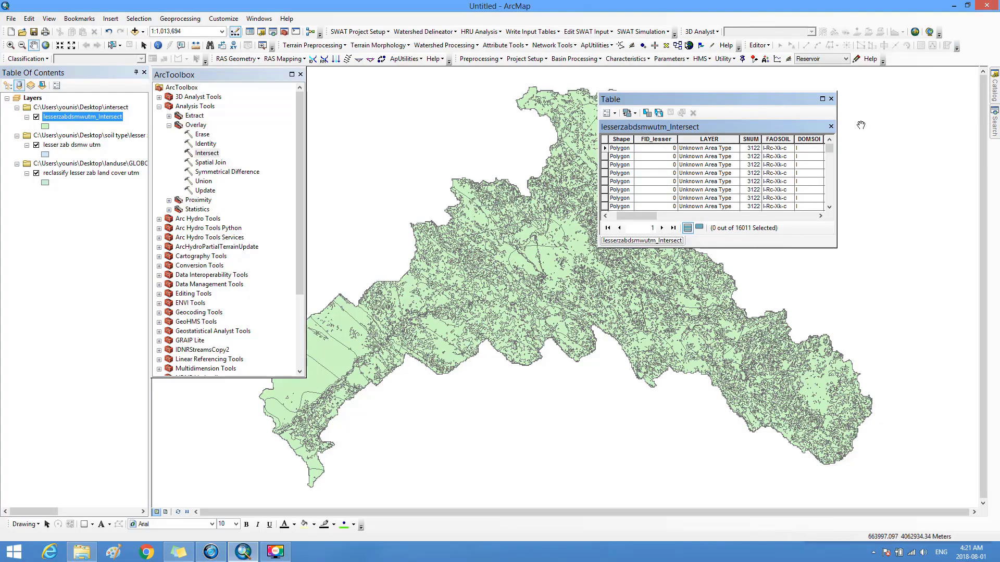
left_click(831, 98)
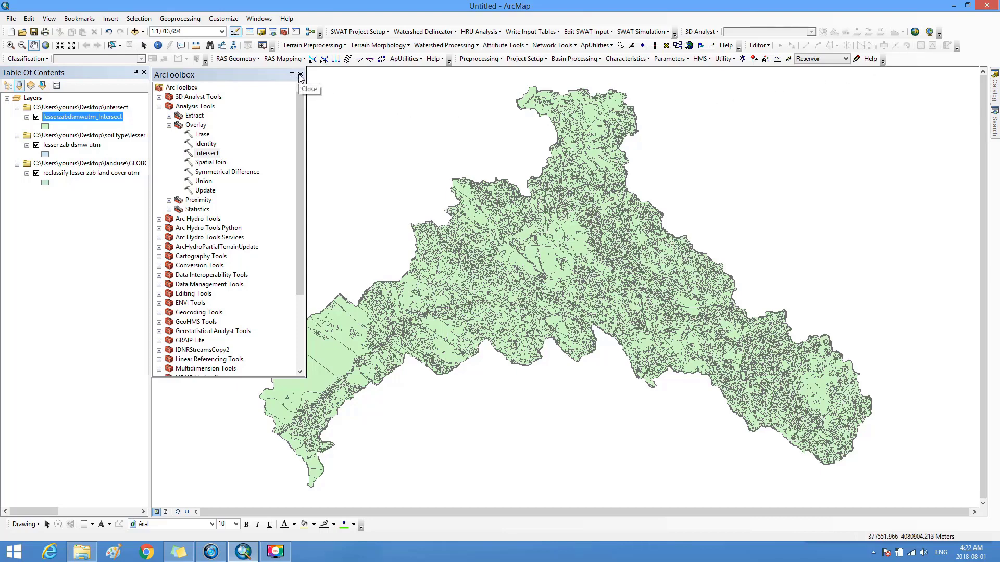
Close ArcToolbox and exit ArcMap without saving the untitled map
left_click(301, 75)
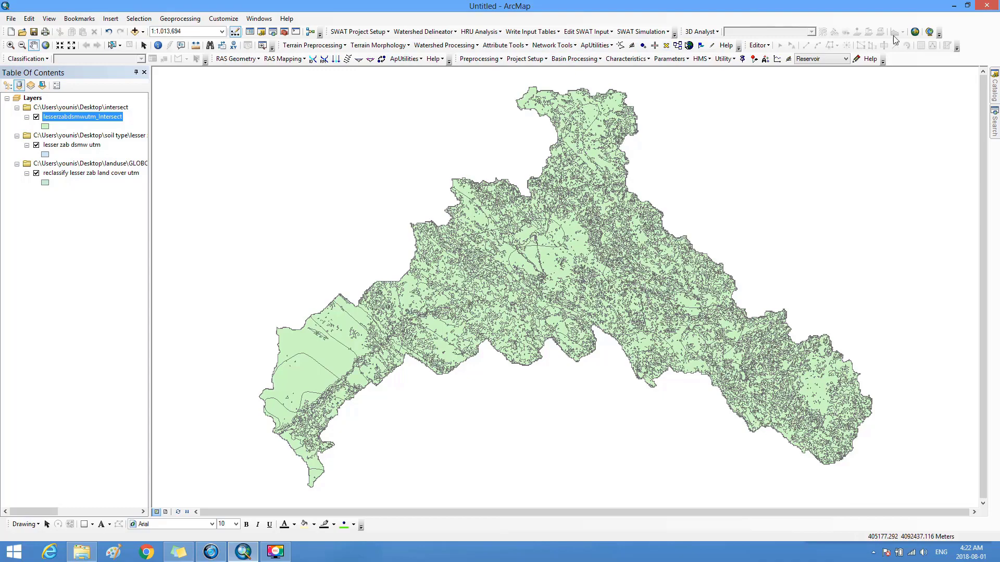
left_click(988, 6)
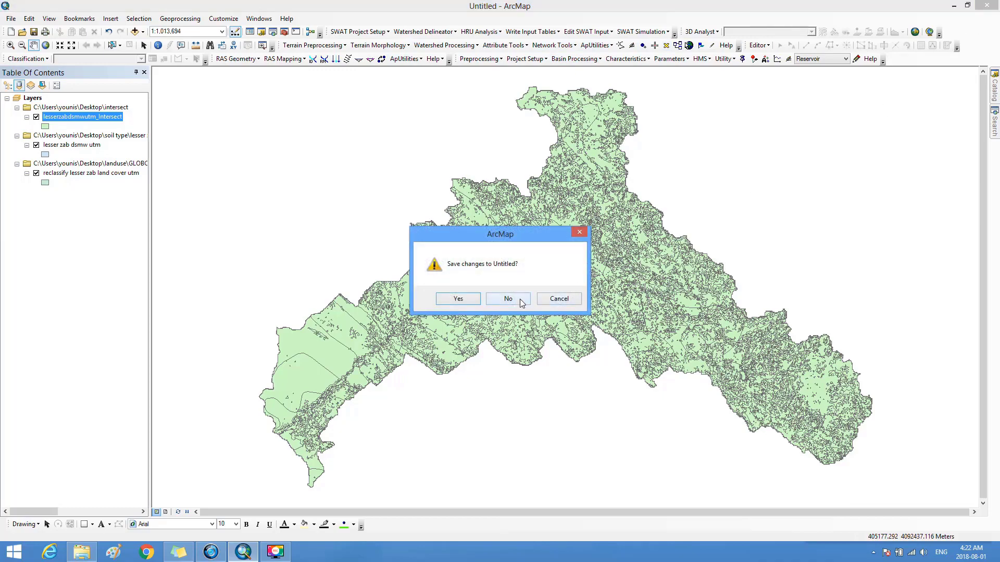
left_click(521, 303)
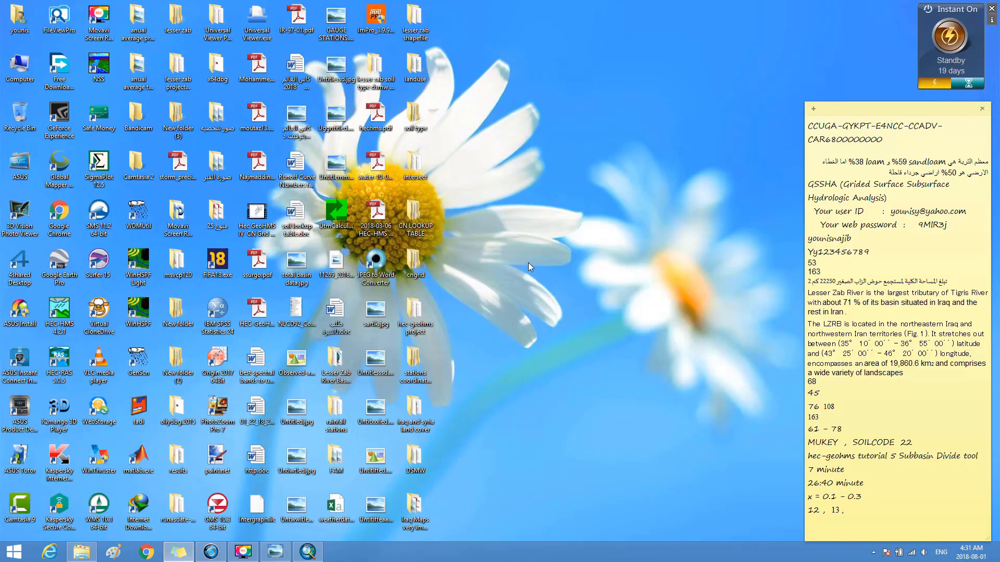
Highlight the desktop's CN LOOKUP TABLE folder, switch to the blank ArcMap document, and search locally for "createtable"
left_click(415, 218)
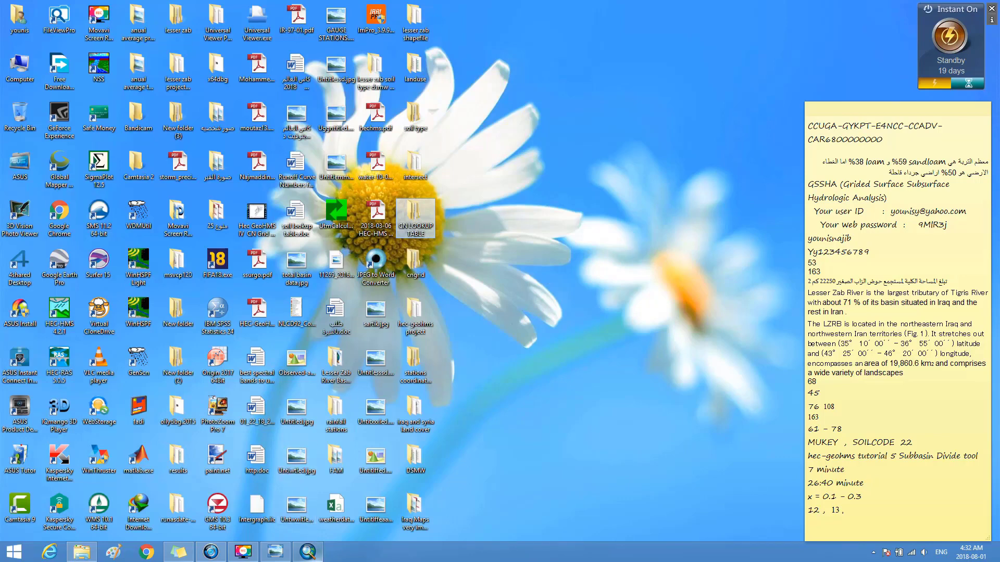
left_click(308, 553)
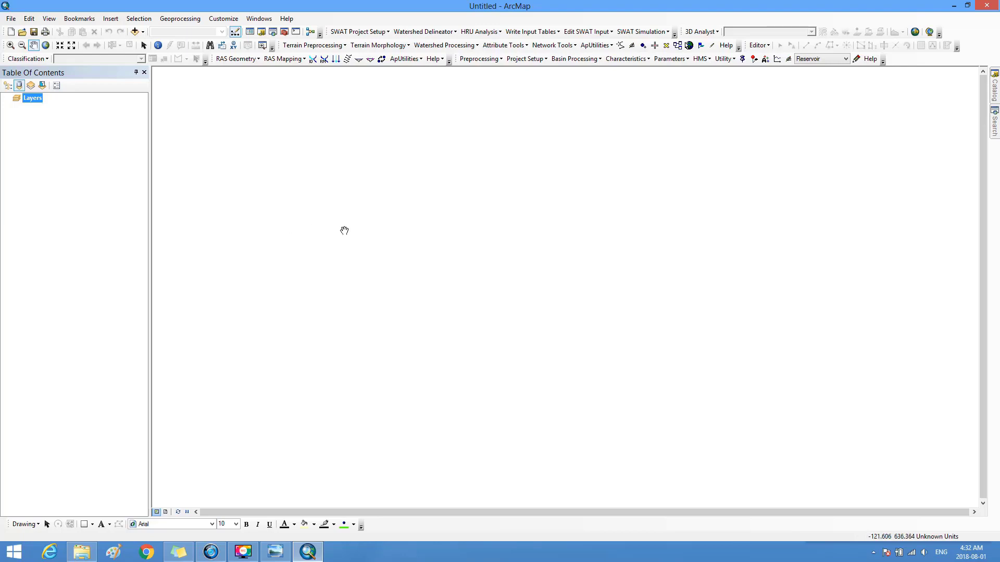
left_click(995, 88)
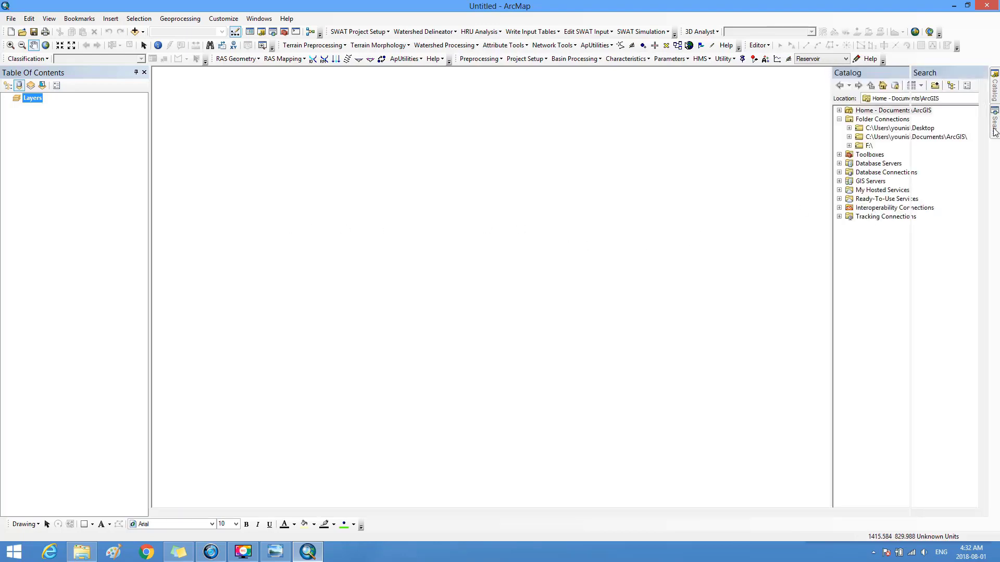
left_click(994, 128)
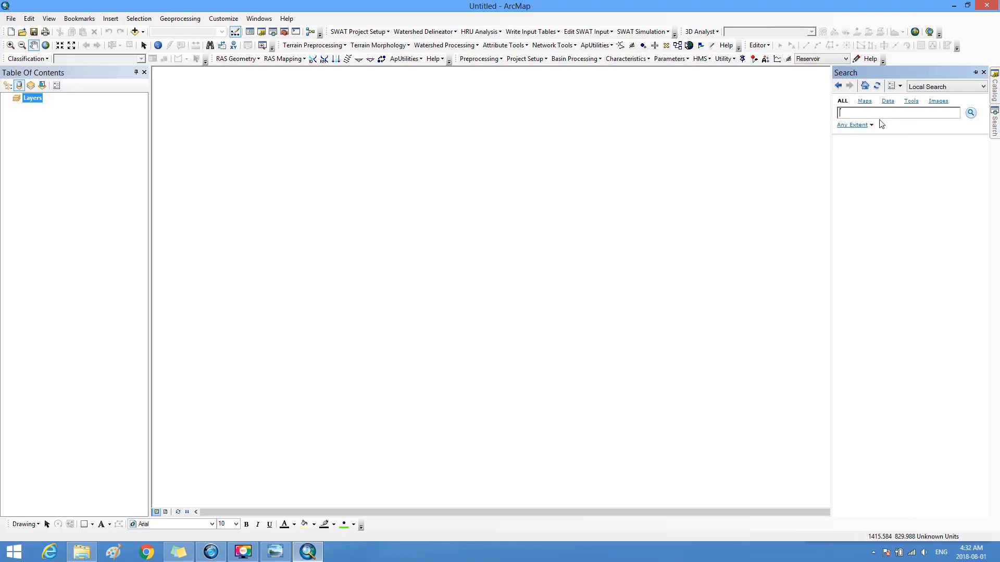
type("createtable")
left_click(971, 113)
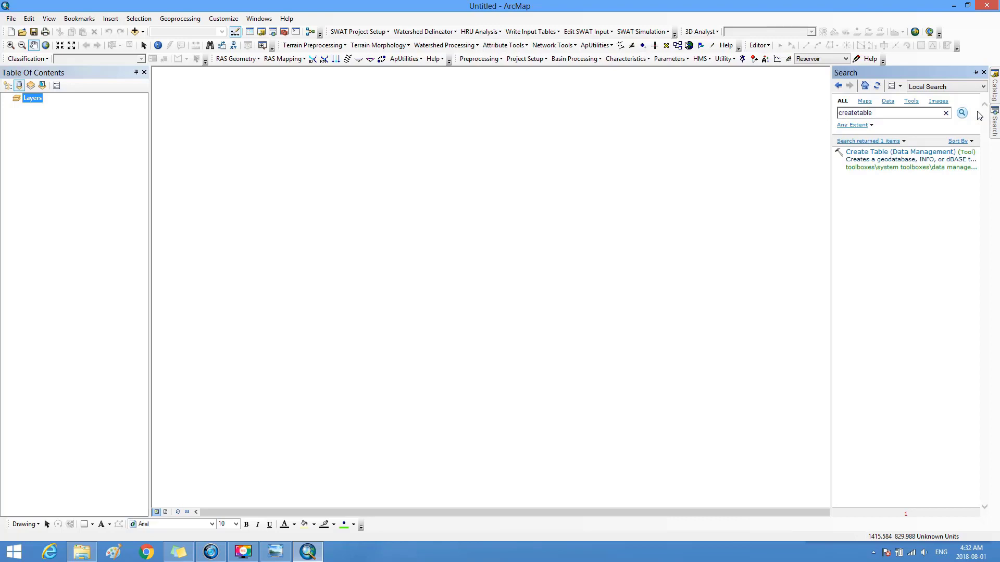
Start the Create Table tool and set its table location to CNLOOKUP.gdb in the desktop's CN LOOKUP TABLE folder
left_click(883, 155)
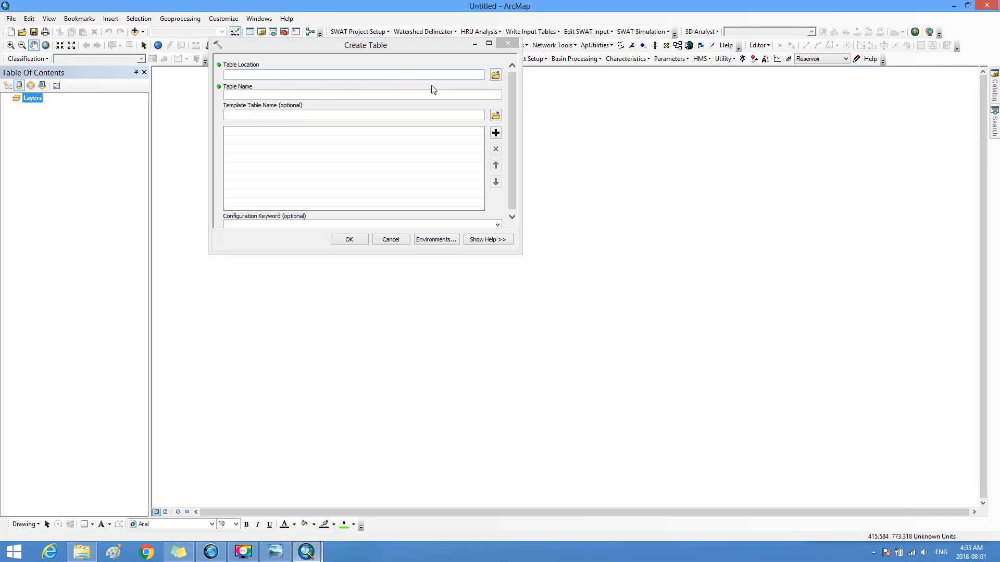
left_click(497, 75)
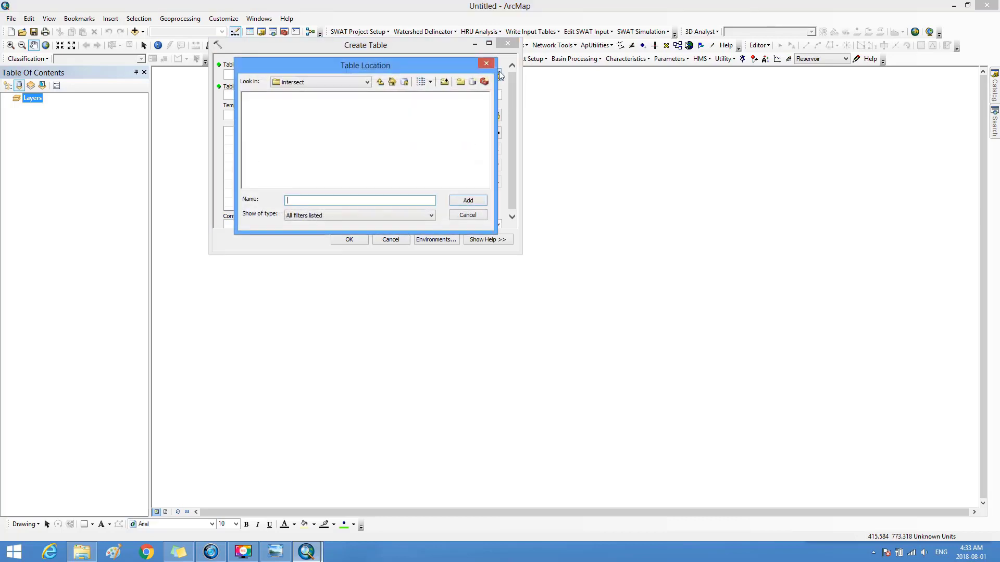
left_click(368, 82)
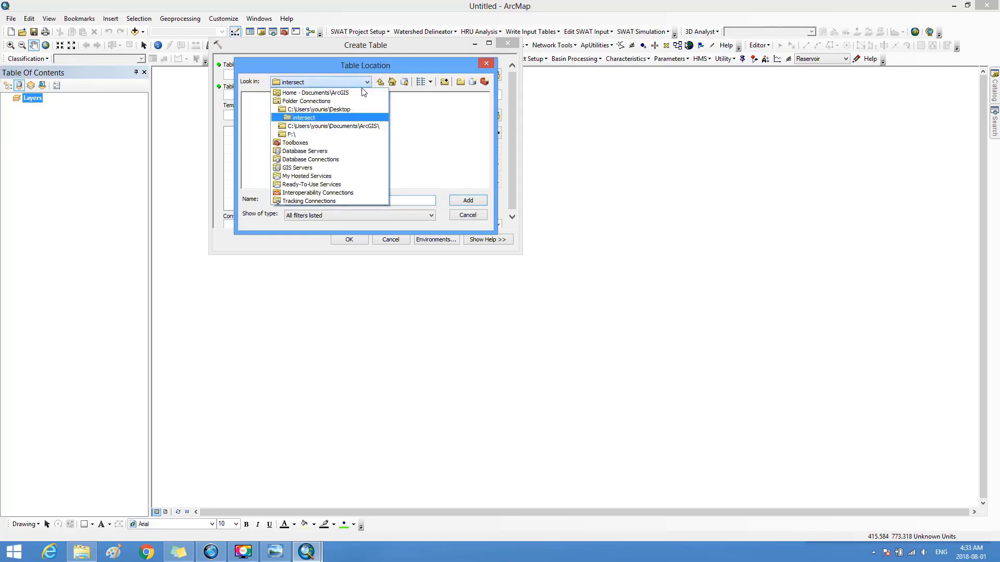
left_click(325, 110)
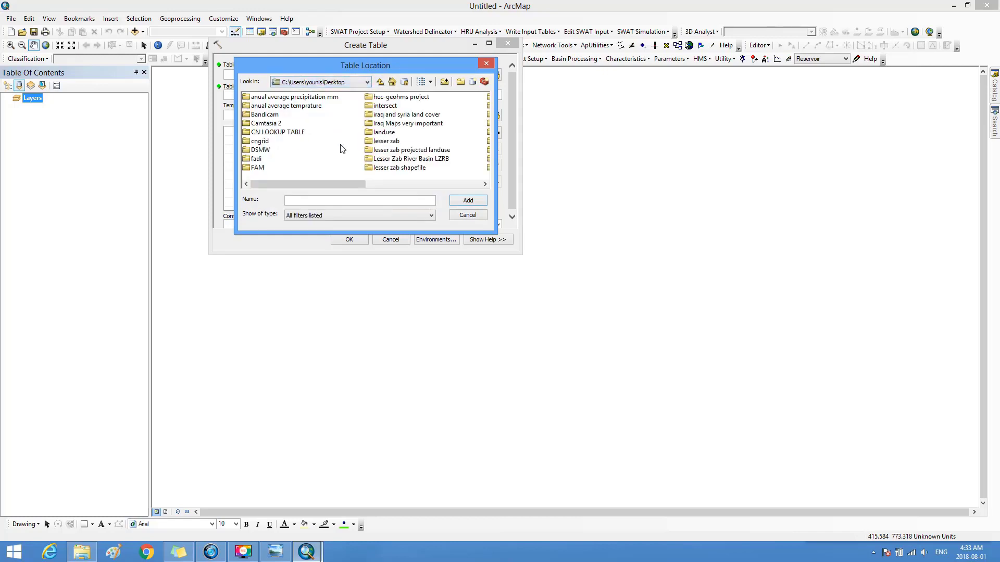
left_click(288, 134)
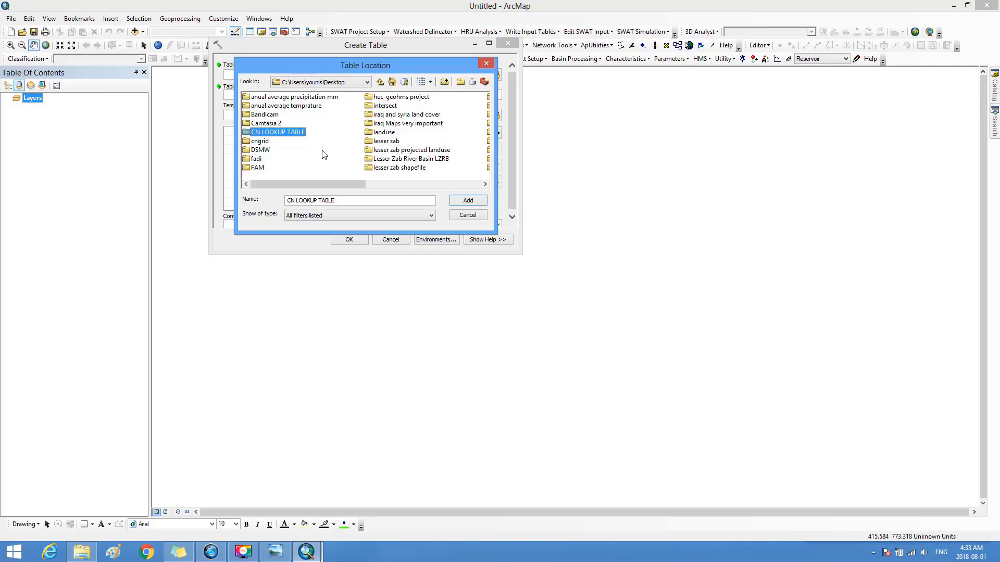
double_click(292, 133)
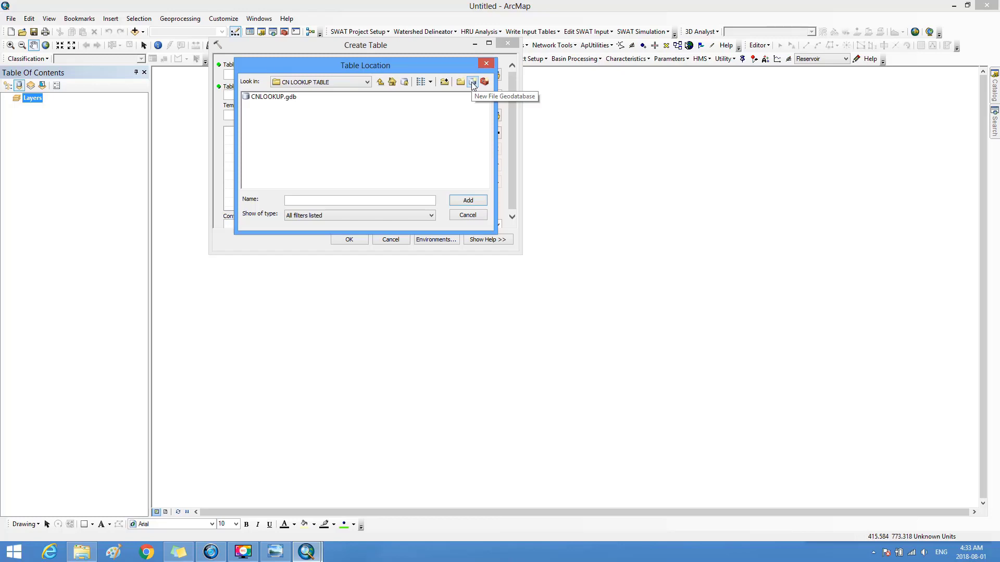
left_click(248, 97)
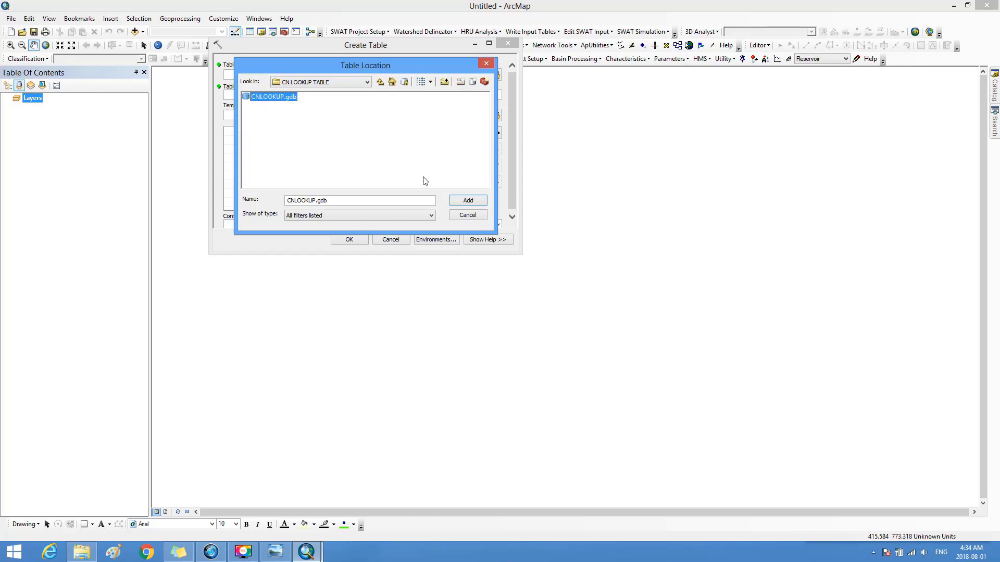
left_click(468, 202)
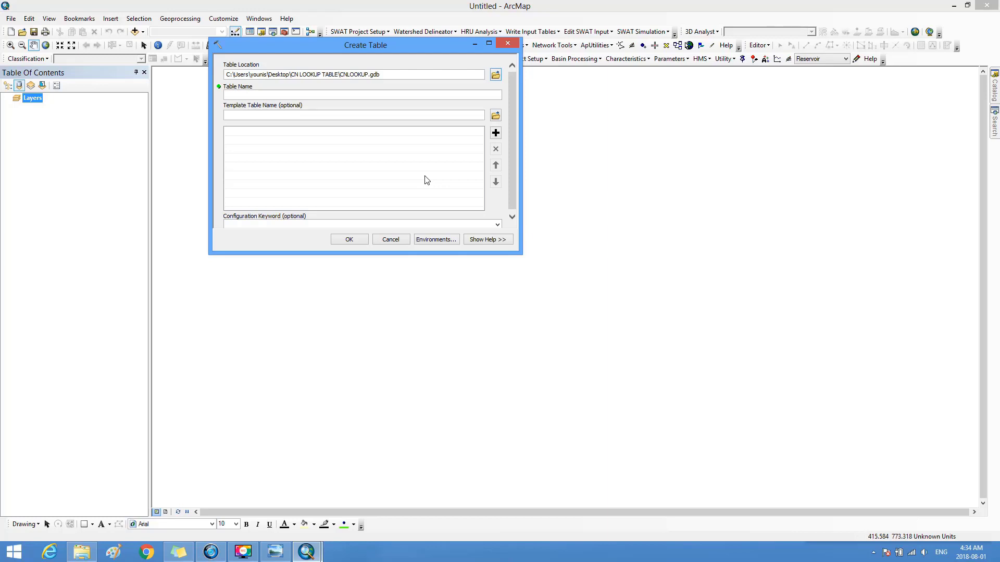
Try naming the new table CNLOOKUP, and cancel the table creation
left_click(235, 96)
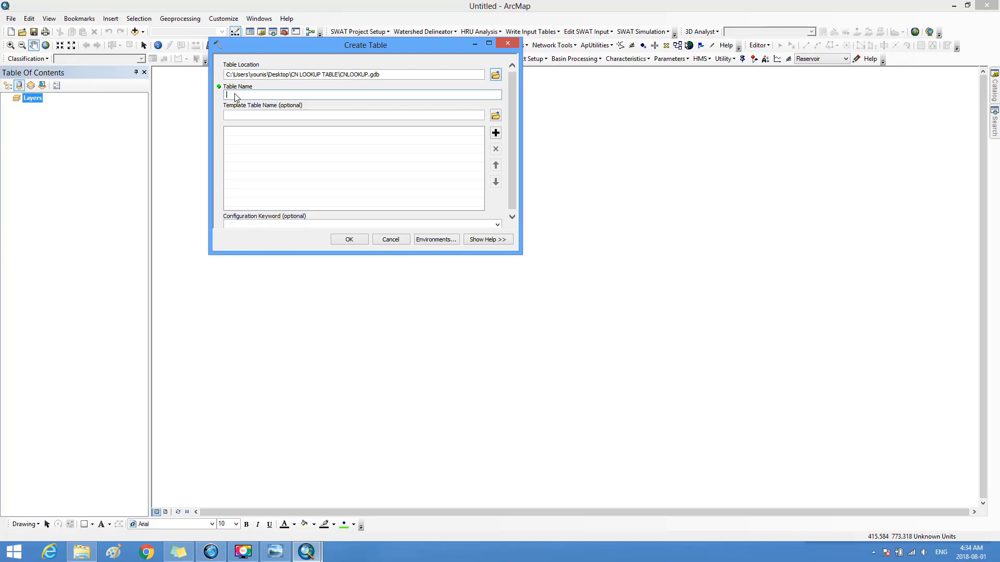
type("N")
type("LOOKUP")
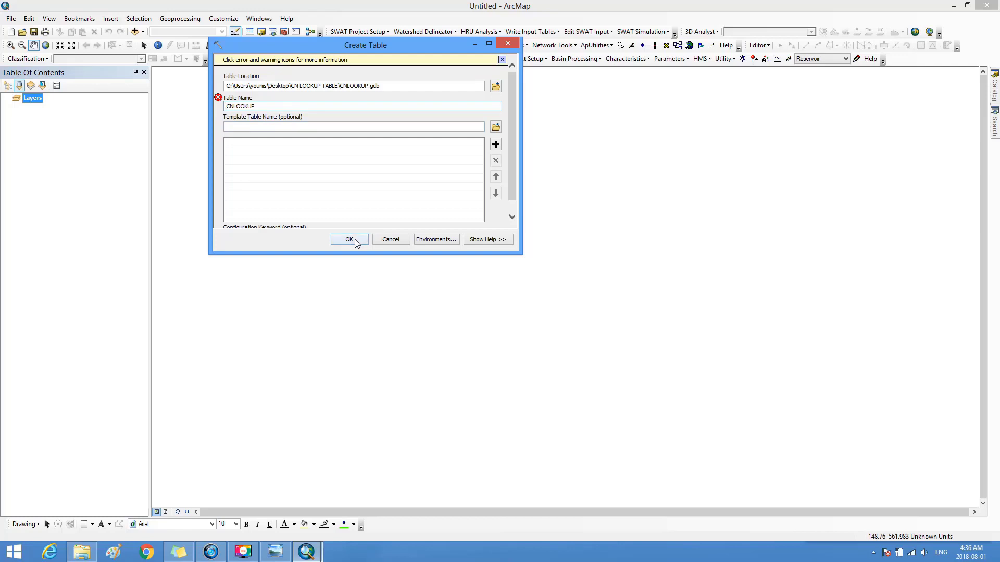
left_click(395, 244)
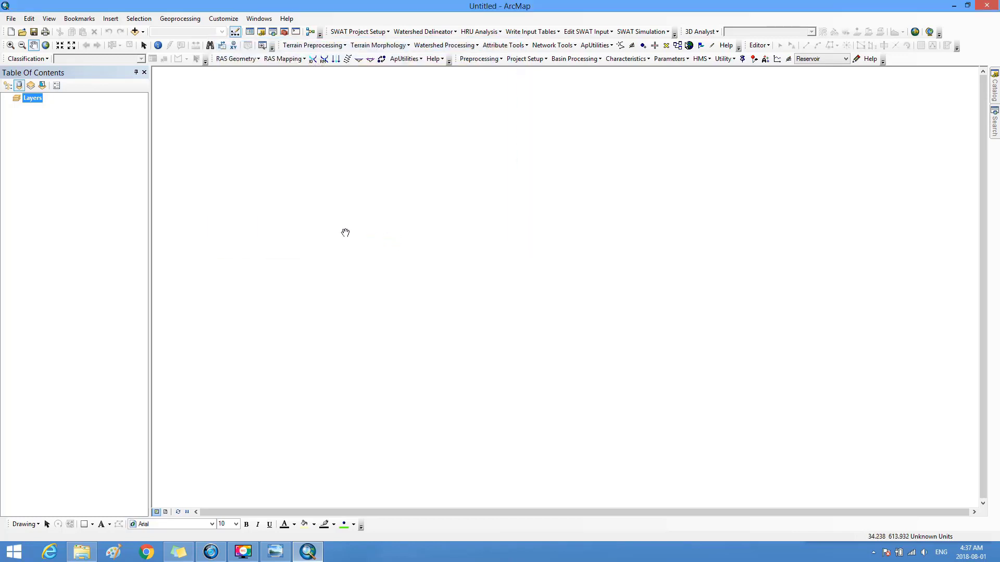
Add the existing CNLOOKUP table from CNLOOKUP.gdb in the CN LOOKUP TABLE folder to the map
left_click(135, 31)
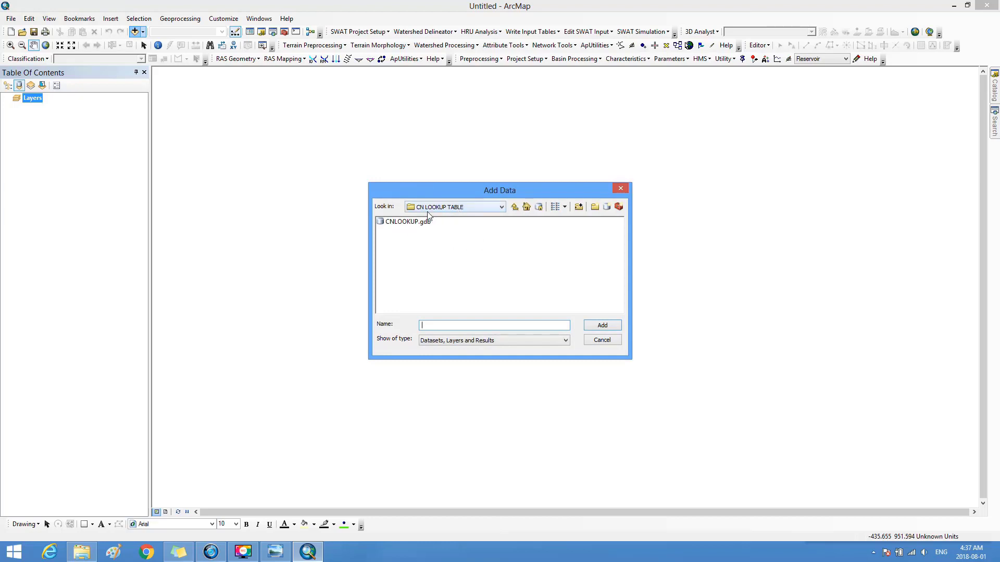
left_click(386, 225)
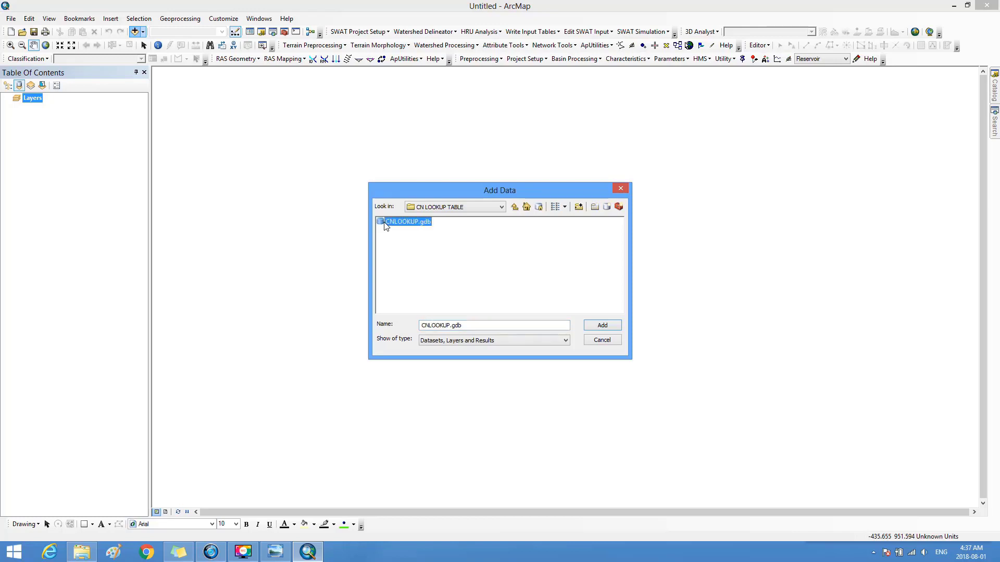
double_click(386, 224)
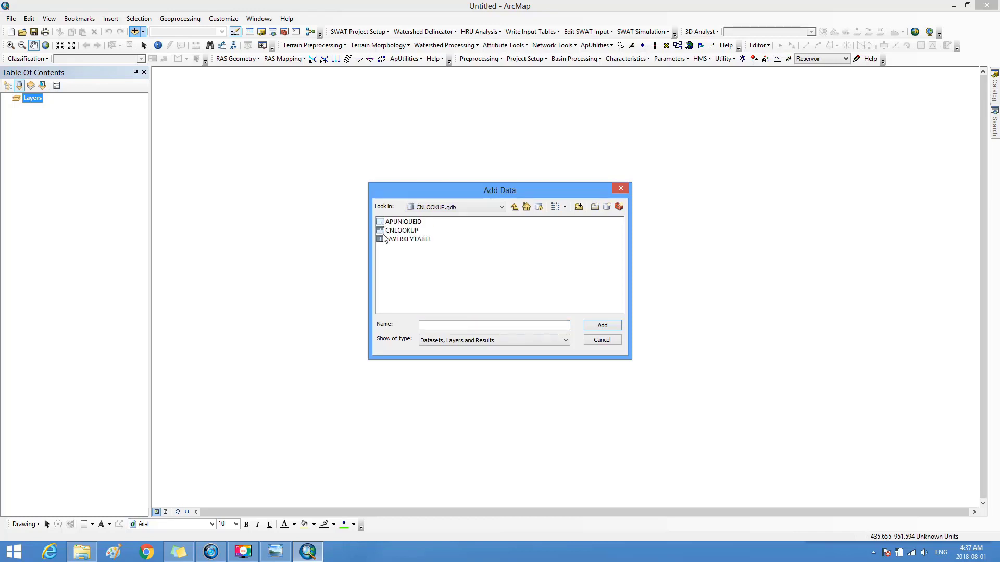
left_click(381, 233)
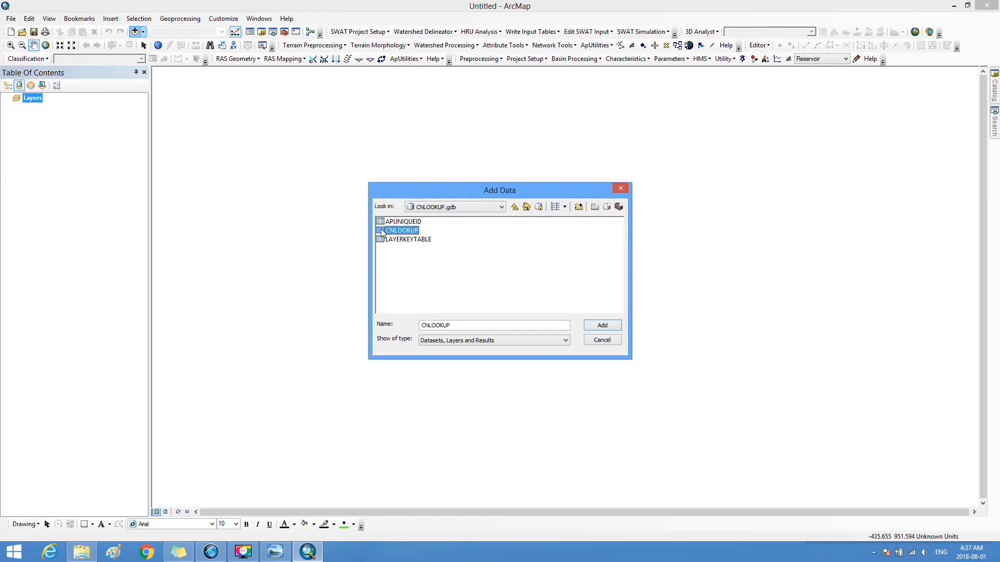
left_click(597, 326)
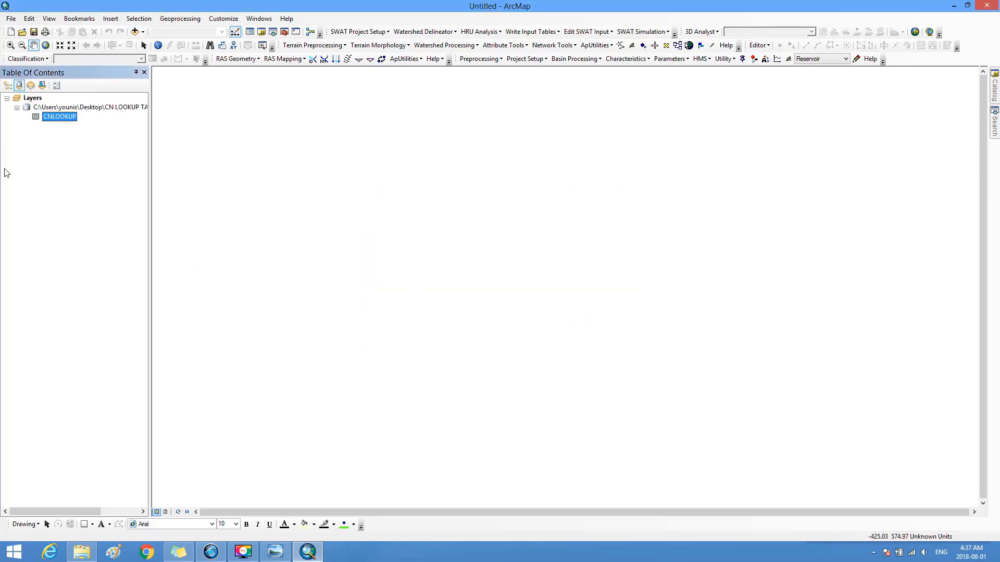
Open the CNLOOKUP attribute table and locate its Add Field option without adding a field
right_click(64, 118)
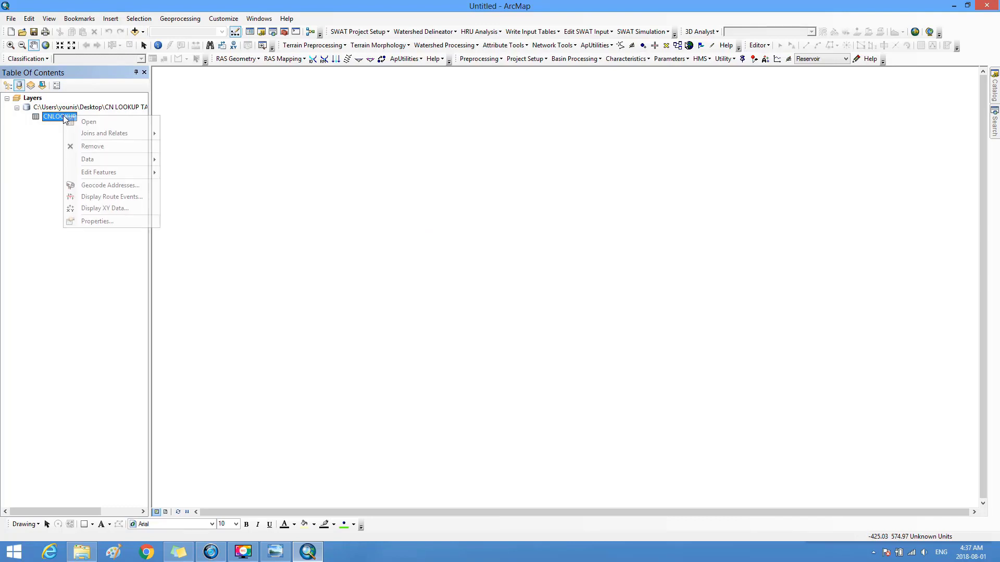
left_click(75, 123)
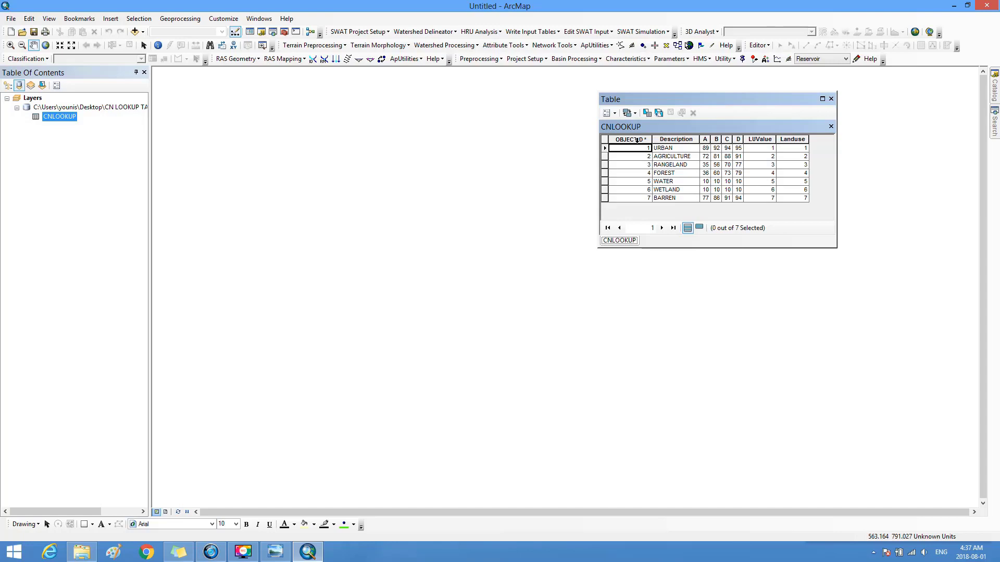
left_click(616, 113)
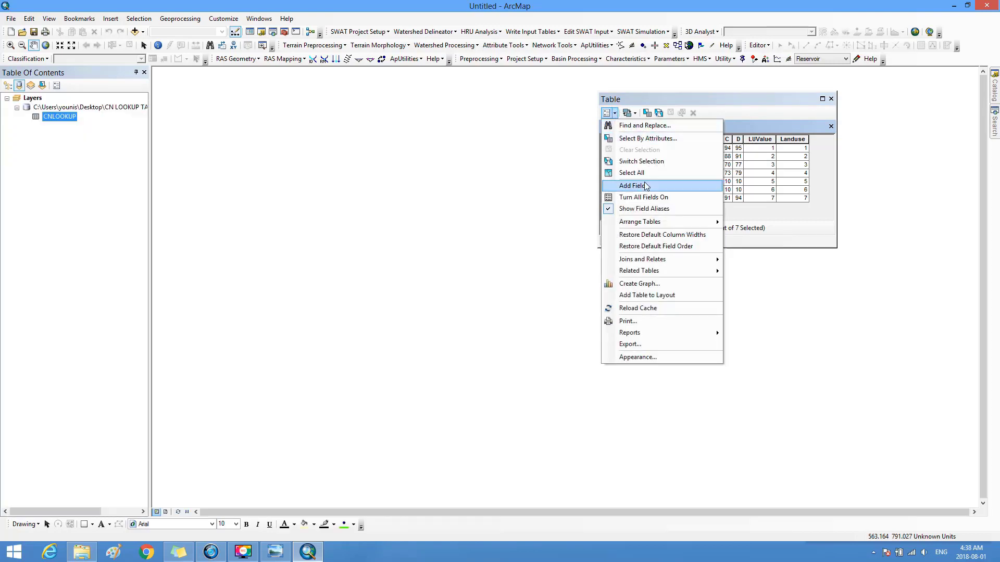
left_click(710, 126)
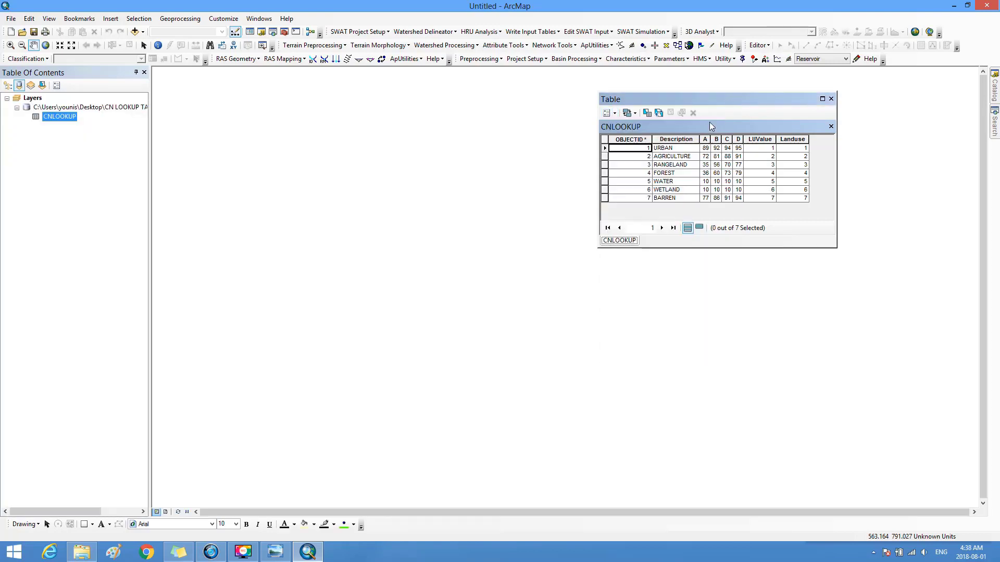
Examine the Description, A, B, C, D, LUValue and Landuse columns, and locate the Start Editing command without starting an edit session
left_click(688, 139)
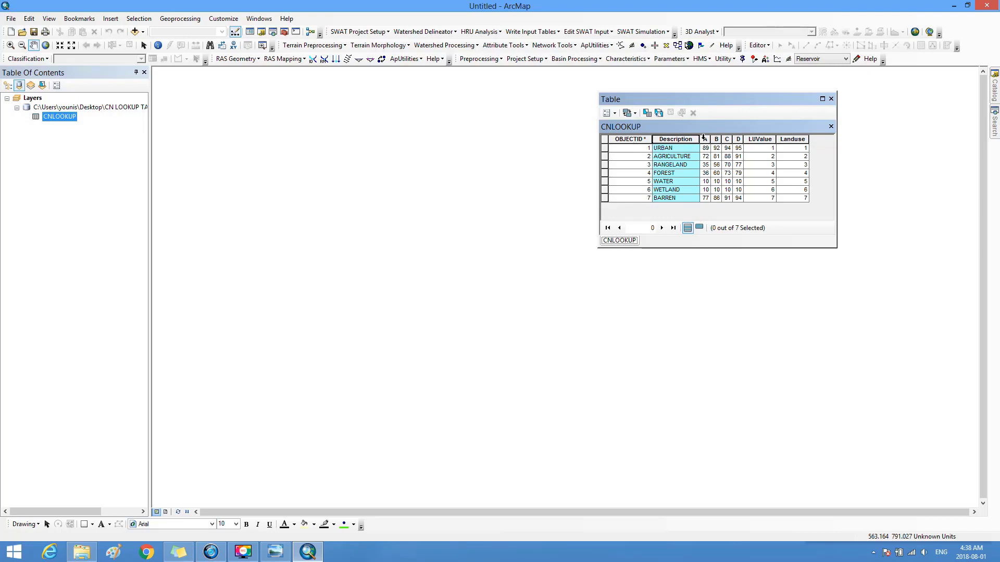
left_click(704, 138)
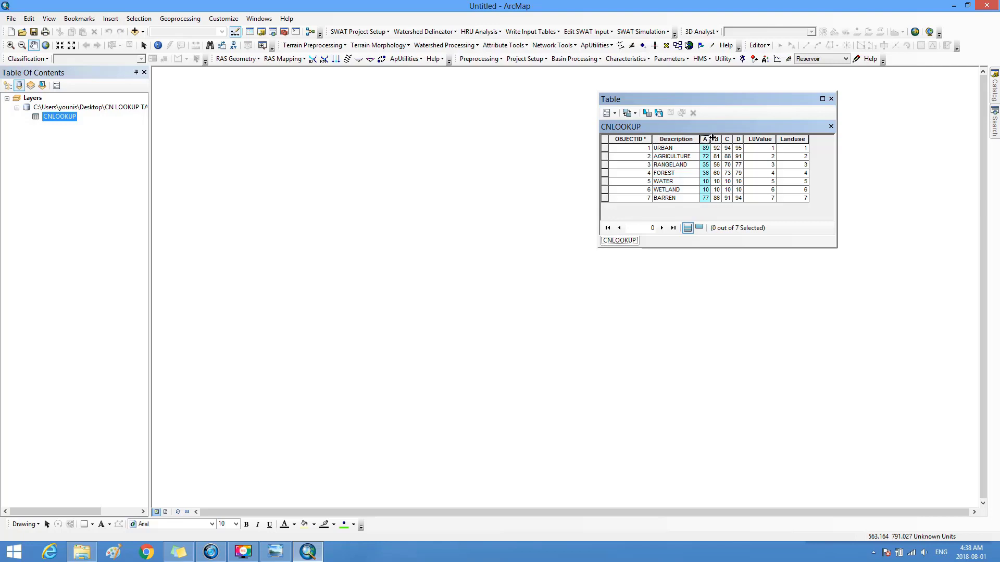
left_click(715, 138)
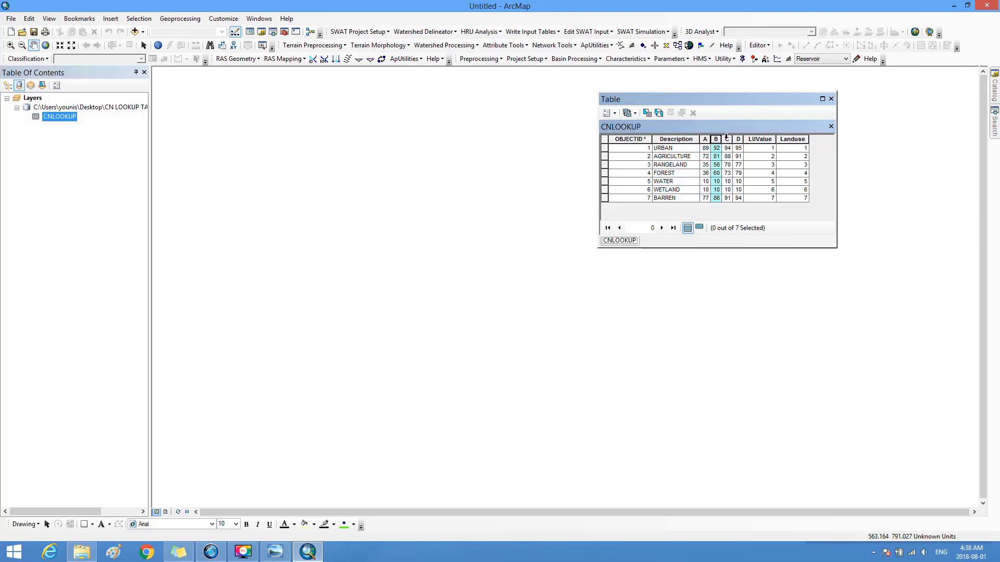
left_click(726, 138)
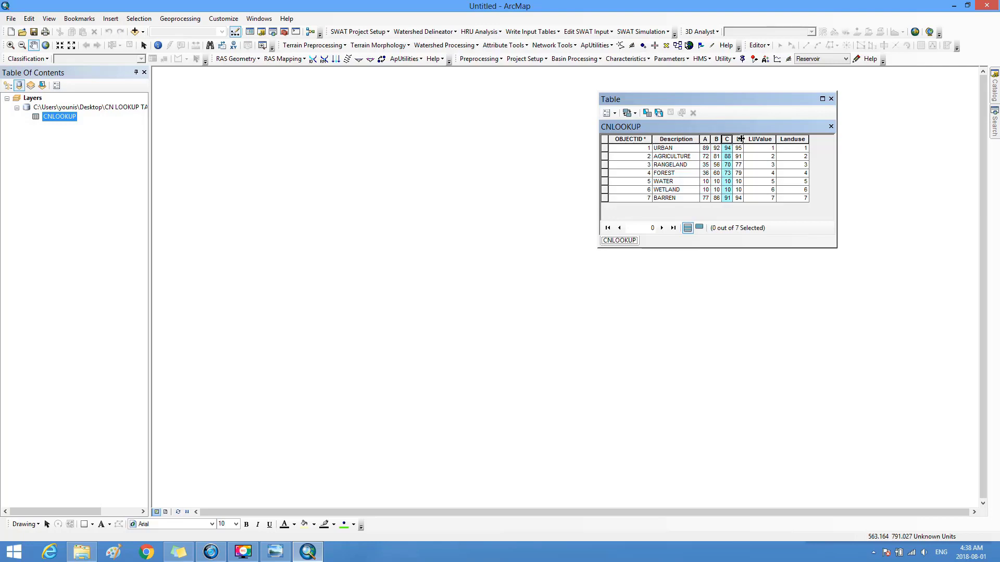
left_click(738, 139)
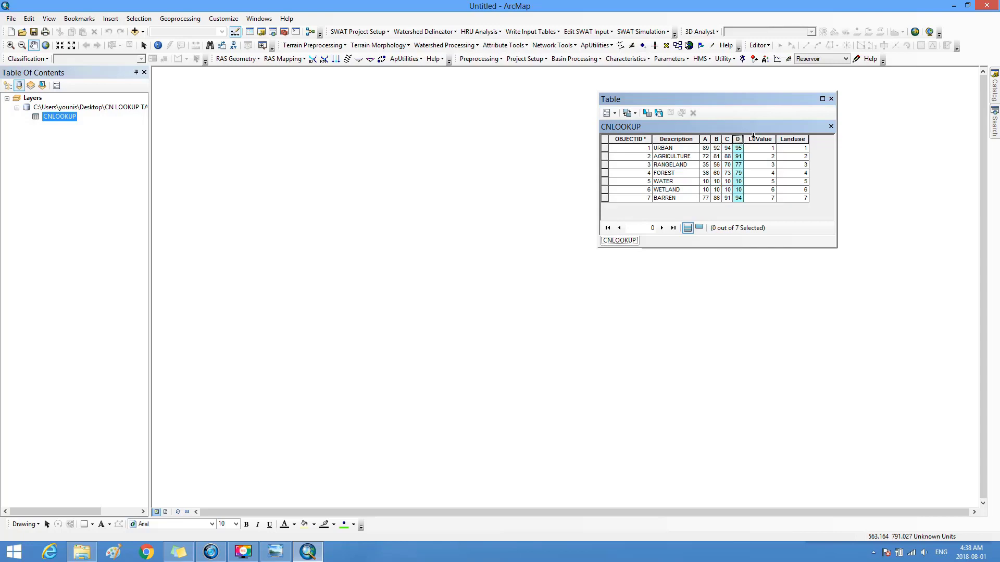
left_click(754, 139)
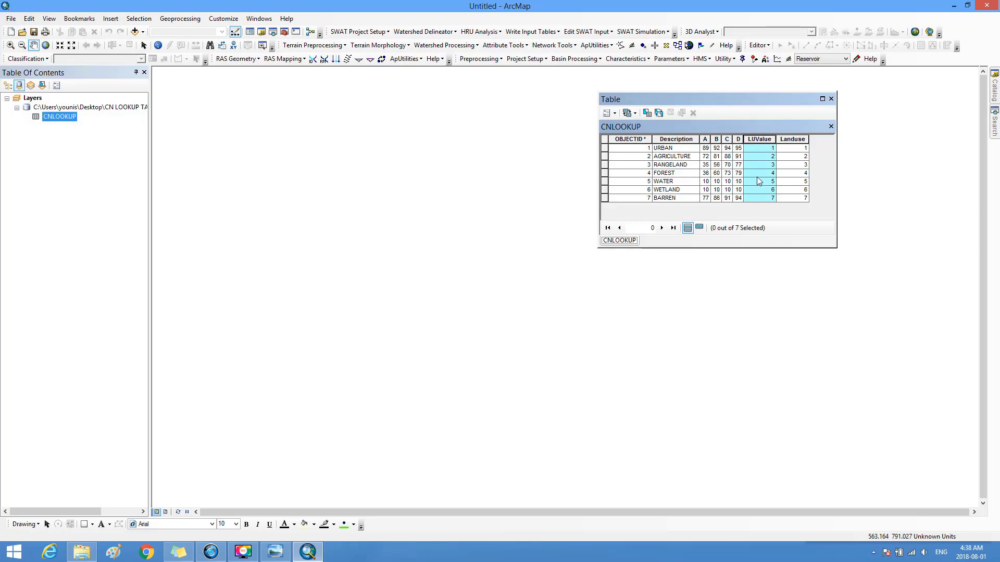
left_click(792, 139)
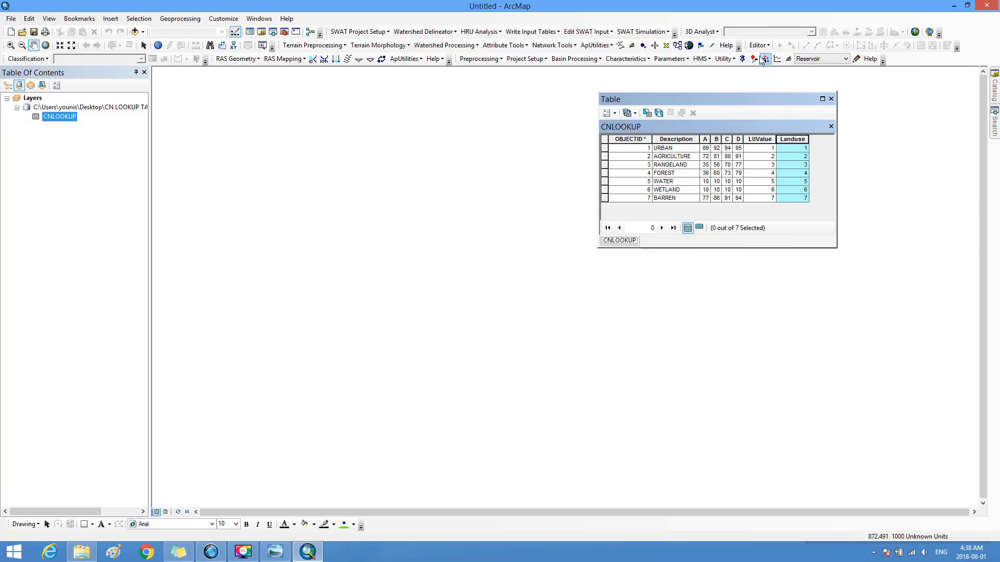
left_click(772, 47)
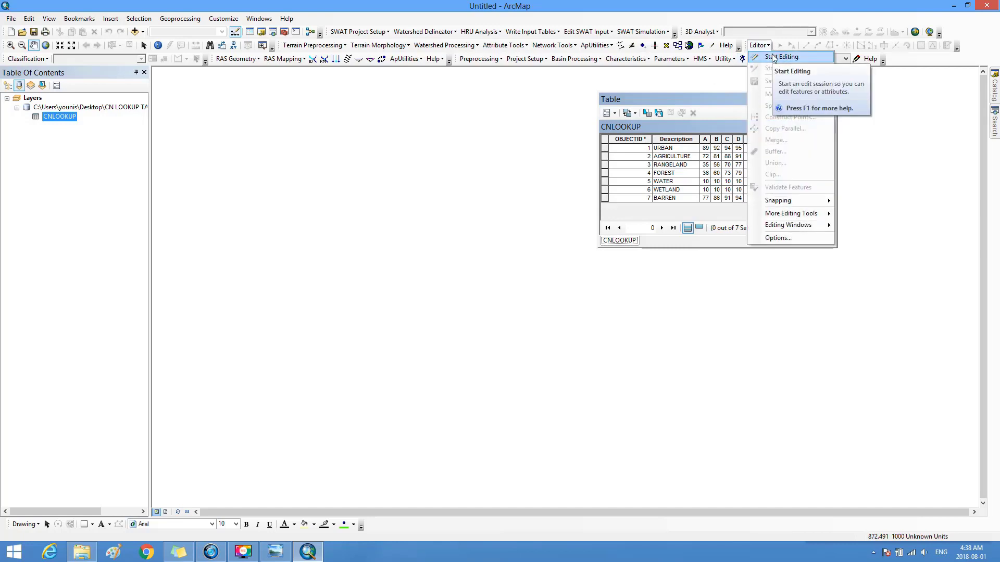
left_click(758, 5)
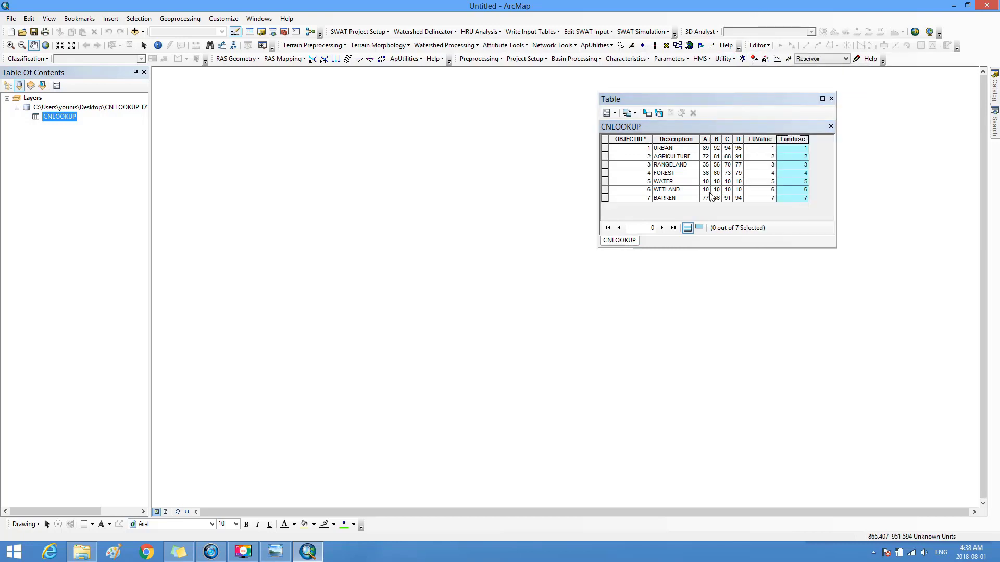
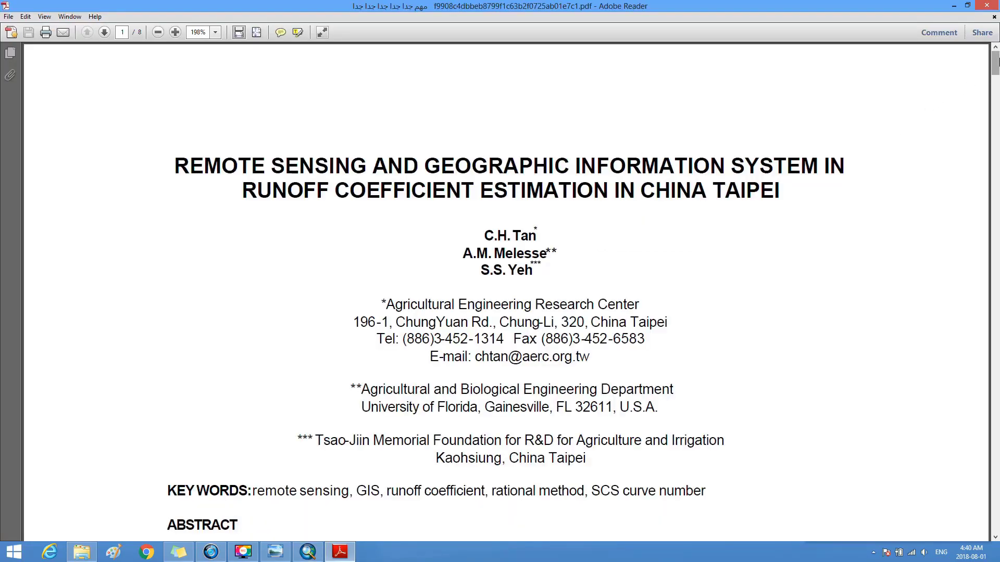
In the runoff coefficient PDF in Adobe Reader, examine Table 2 of NRCS-CN curve numbers on page 6 and the antecedent moisture paragraph below it
left_click_drag(995, 57, 995, 366)
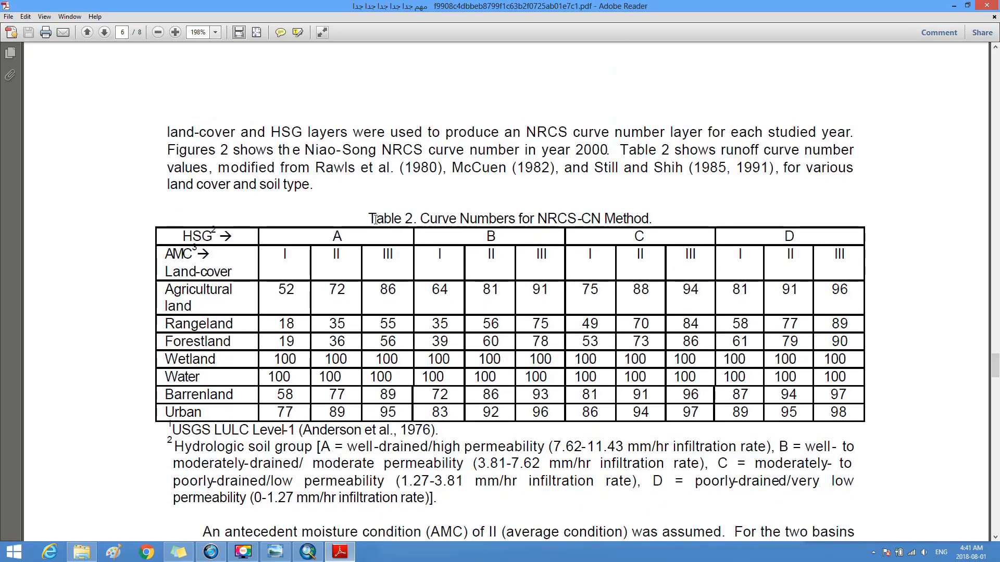
left_click_drag(370, 217, 623, 217)
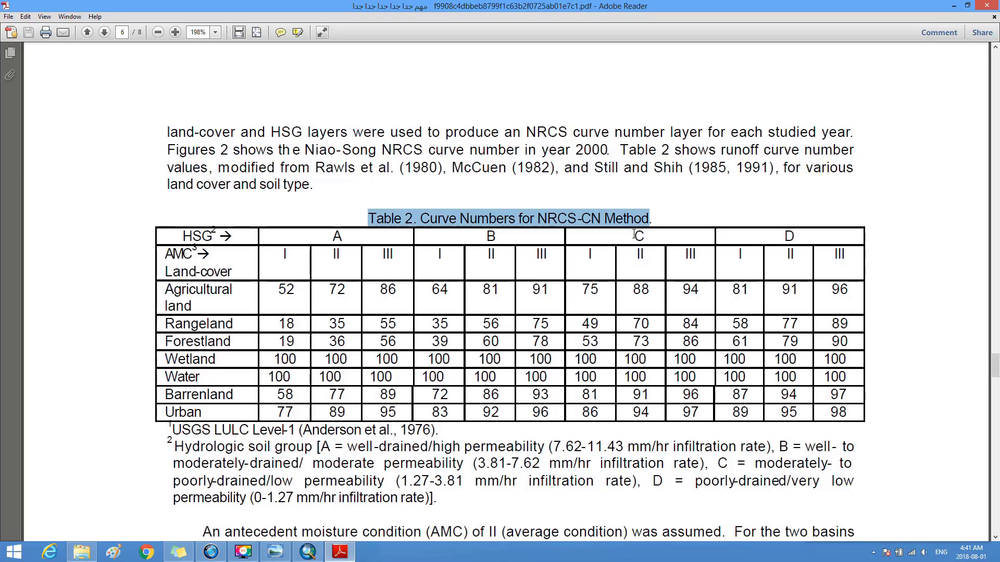
left_click(583, 219)
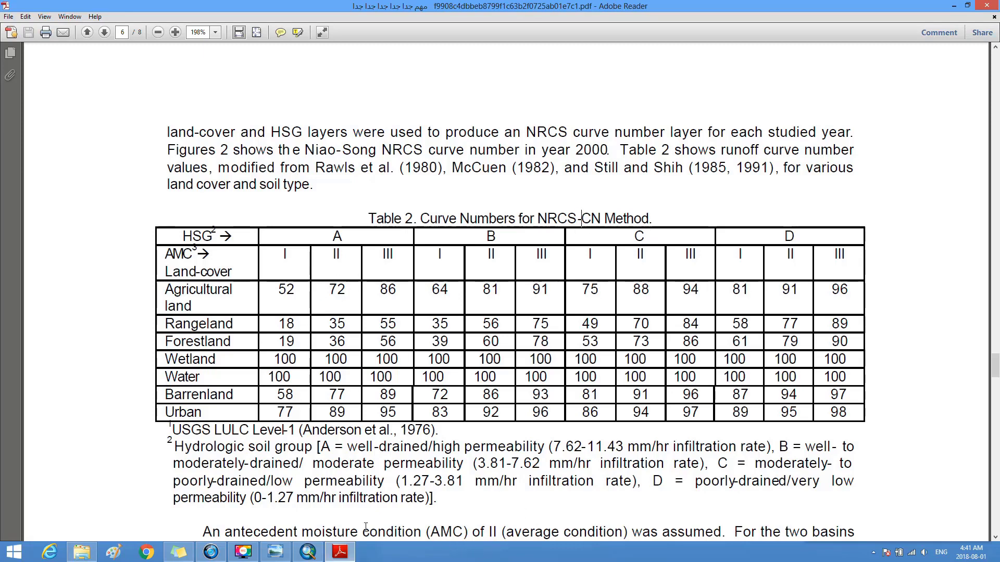
left_click_drag(201, 531, 211, 439)
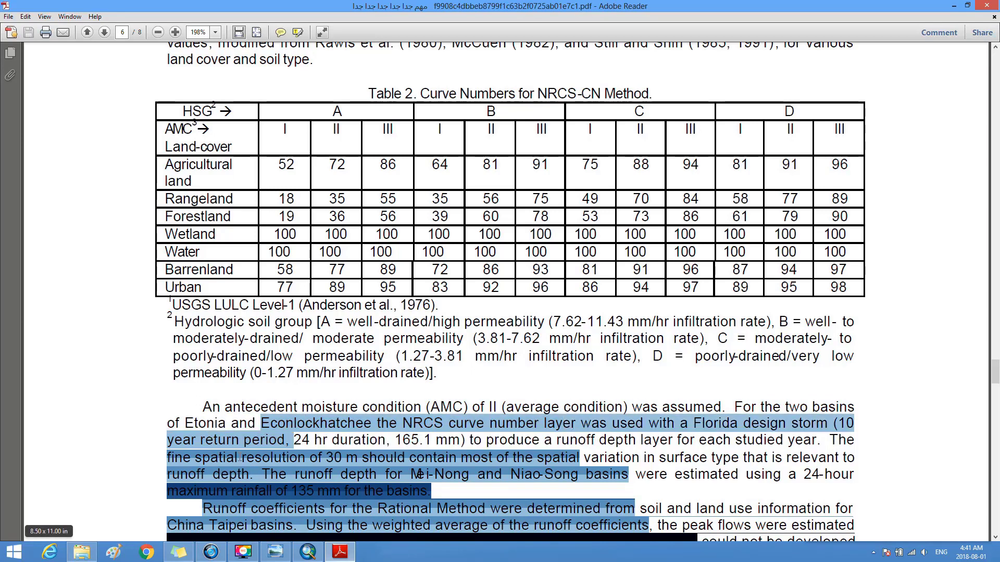
left_click(274, 492)
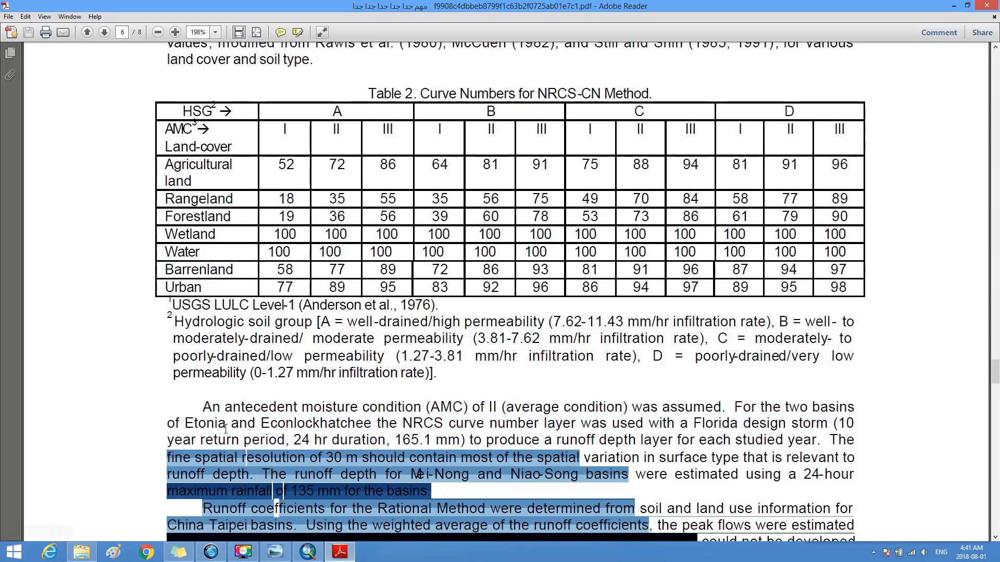
Examine the AMC II assumption and the Urban value for soil group A in Table 2, comparing it with the CNLOOKUP table in ArcMap
left_click_drag(203, 407, 854, 405)
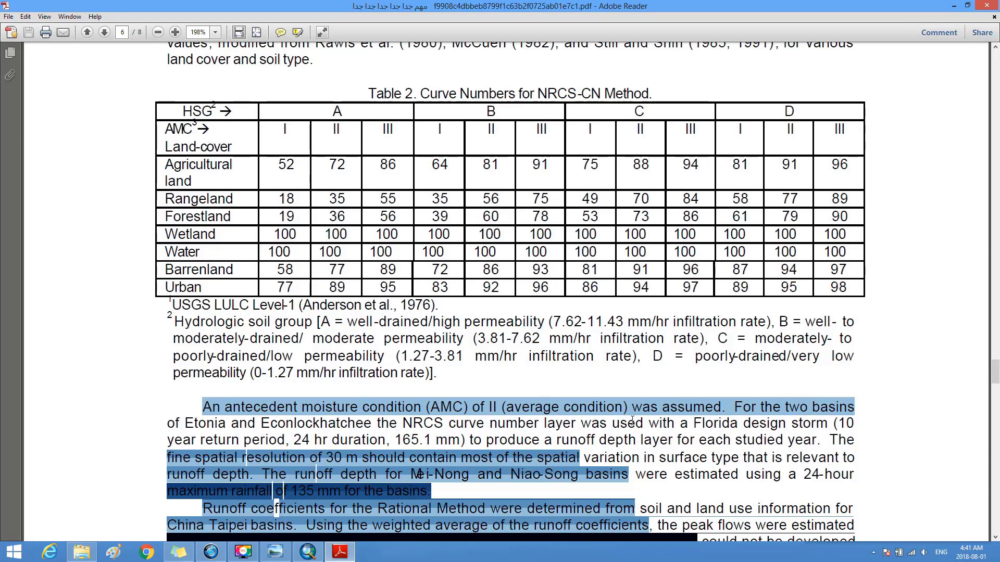
left_click_drag(328, 124, 341, 129)
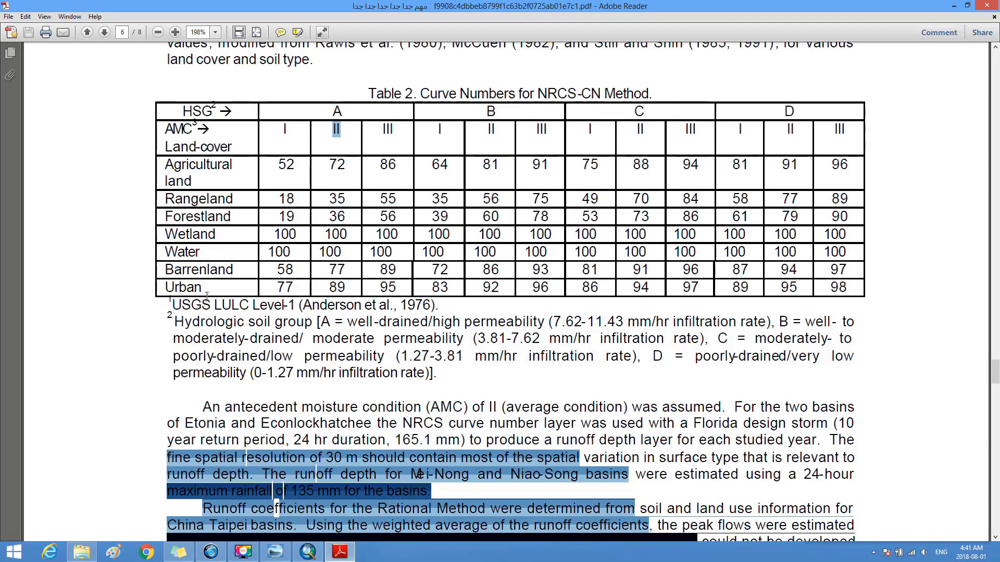
left_click_drag(165, 287, 211, 290)
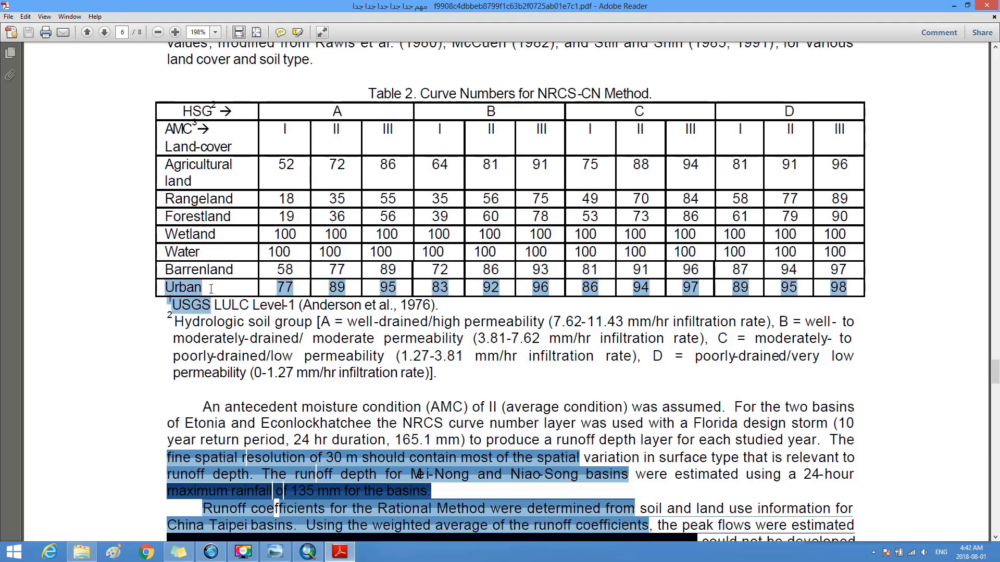
left_click(211, 289)
left_click_drag(329, 287, 344, 290)
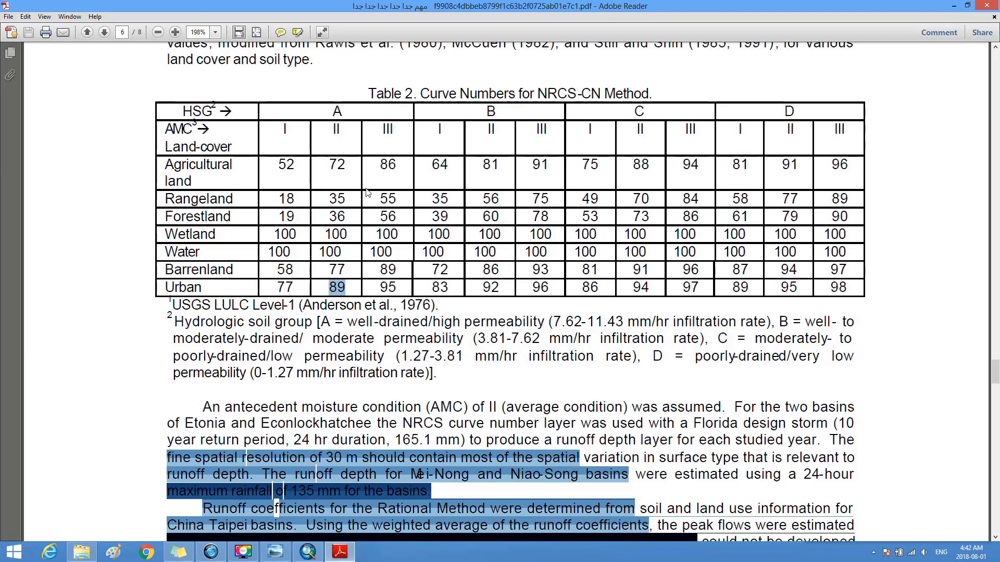
left_click(307, 552)
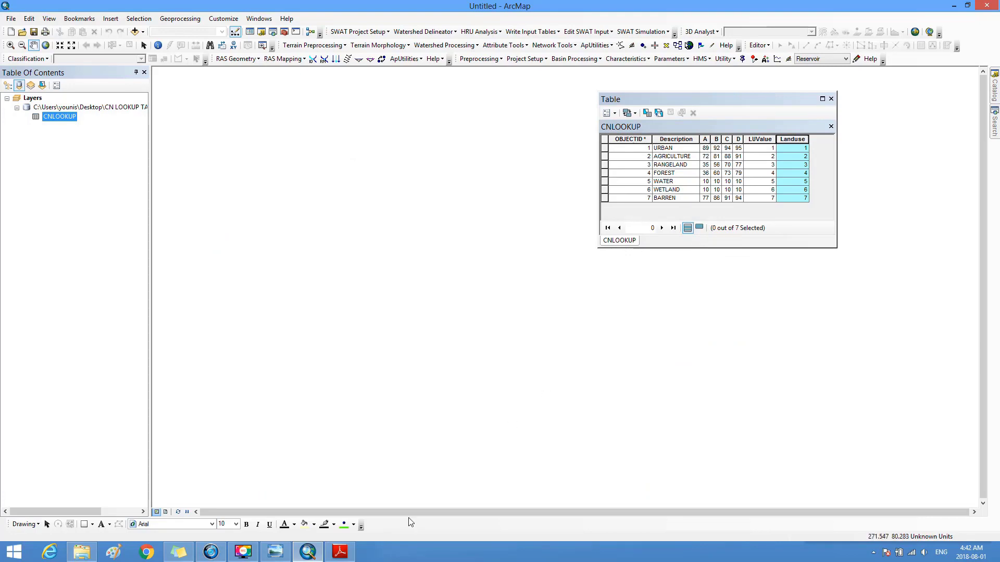
left_click(339, 552)
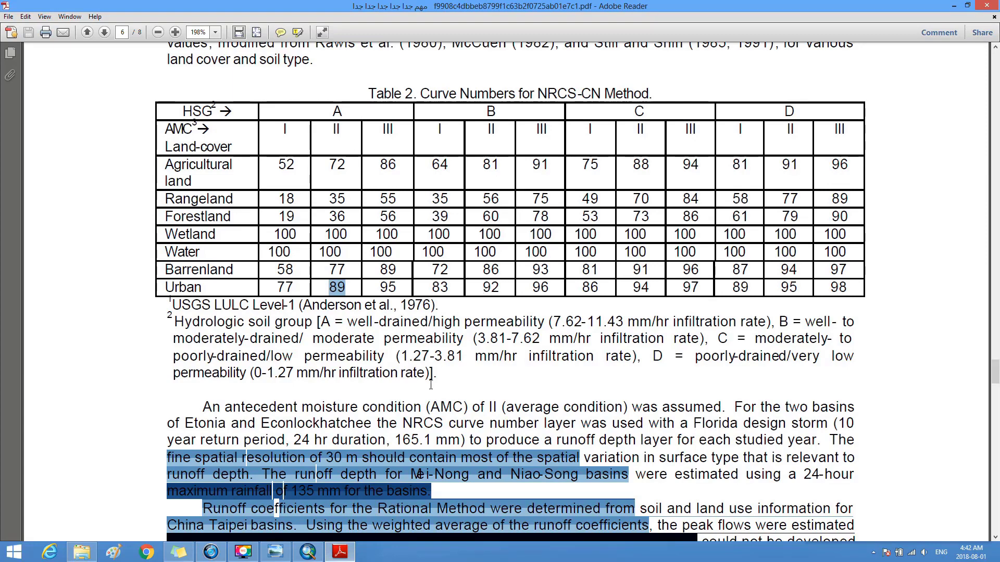
Switch to ArcMap, examine the LUValue and Landuse columns of CNLOOKUP, and locate the Start Editing command without starting an edit session
left_click(315, 558)
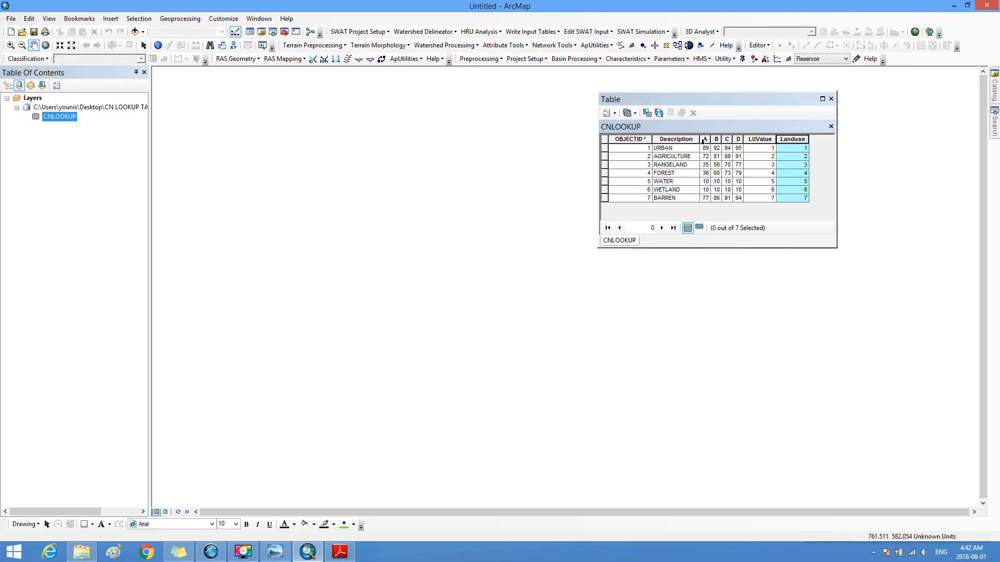
left_click(759, 139)
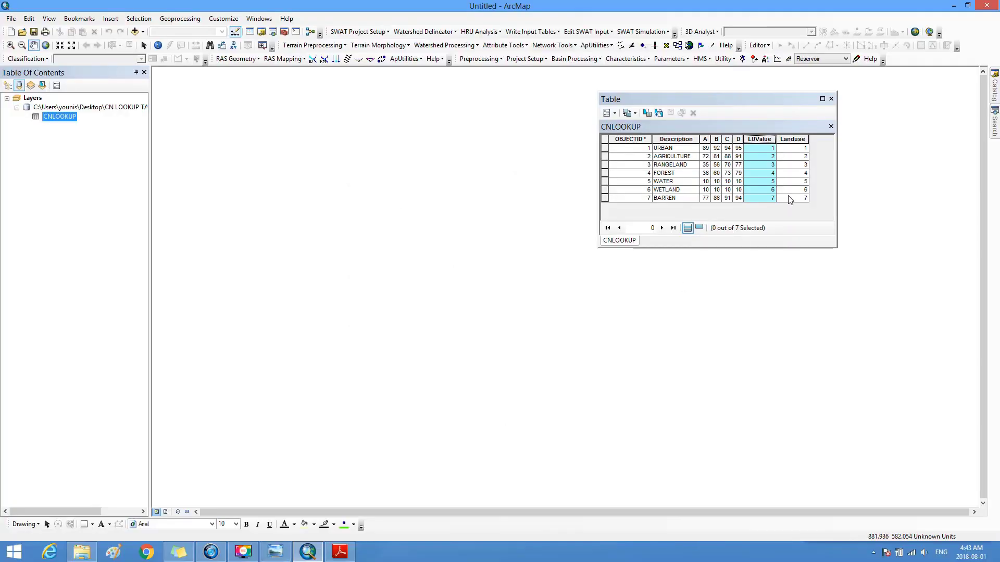
left_click(803, 150)
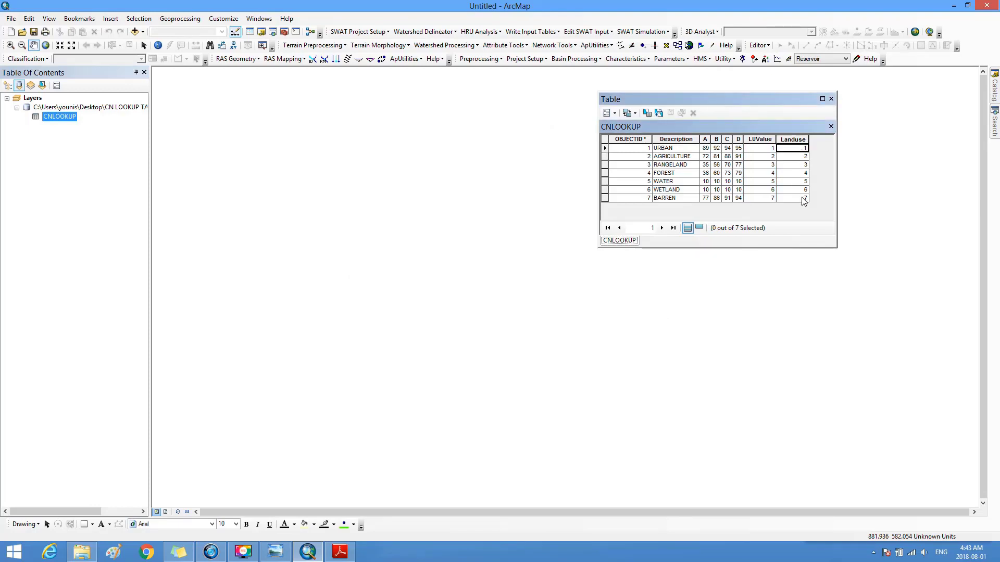
left_click(767, 47)
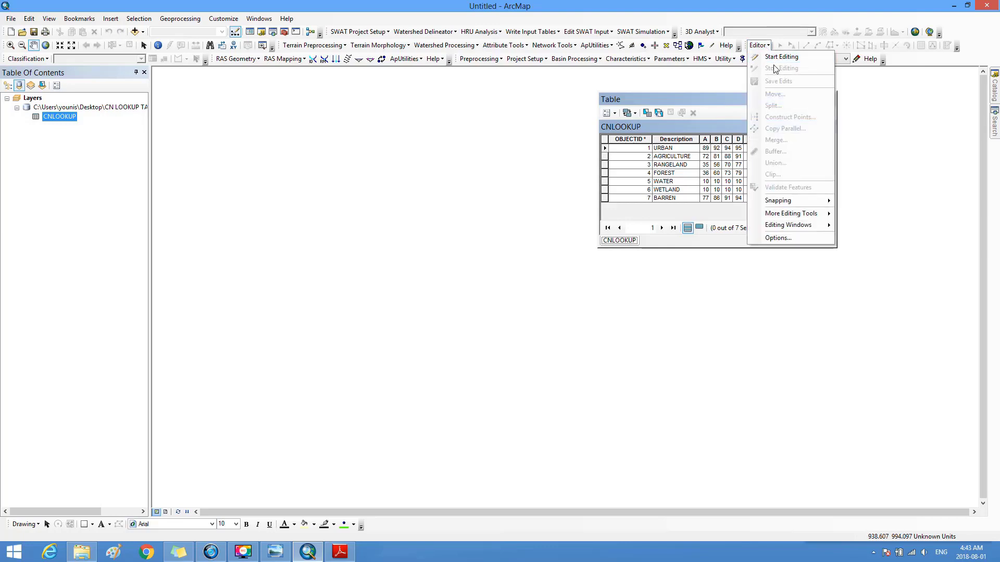
left_click(884, 118)
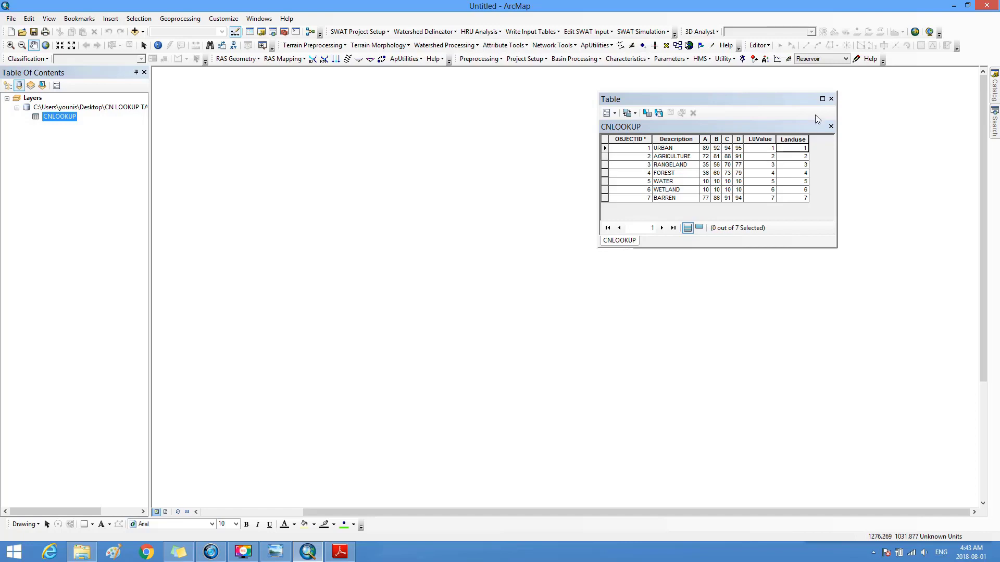
Close the CNLOOKUP attribute table and reopen it to review its land cover classes and curve numbers
left_click(832, 99)
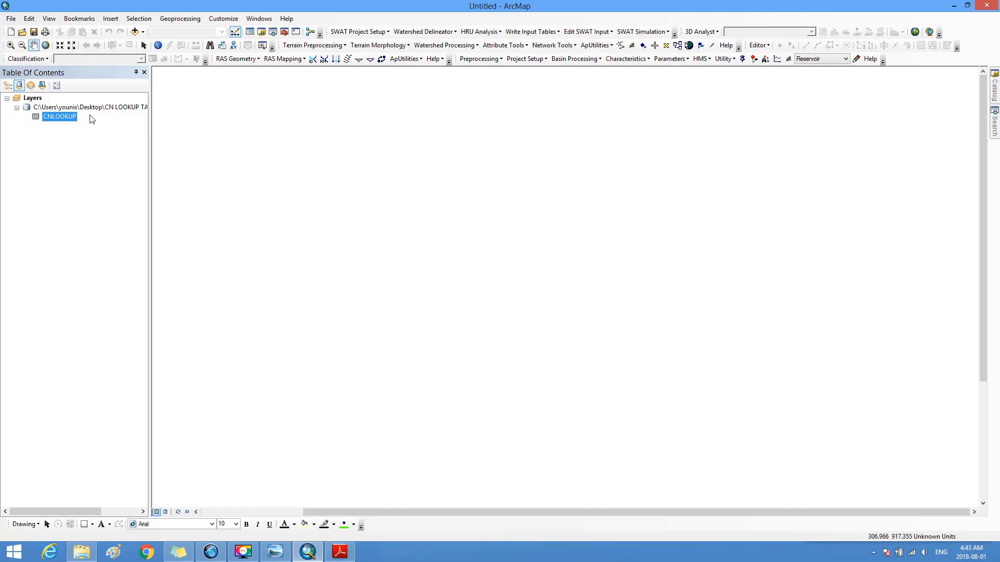
right_click(53, 119)
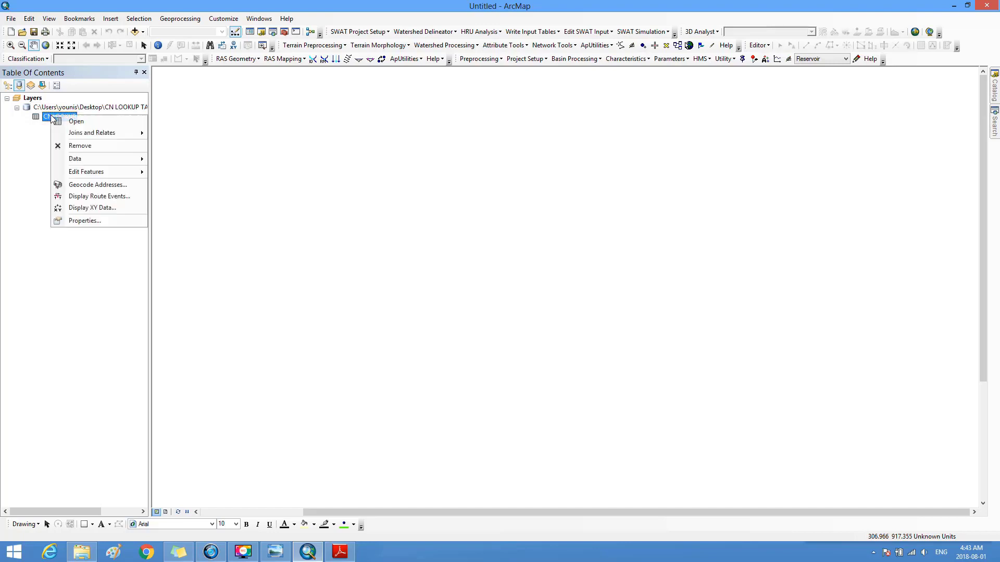
left_click(87, 123)
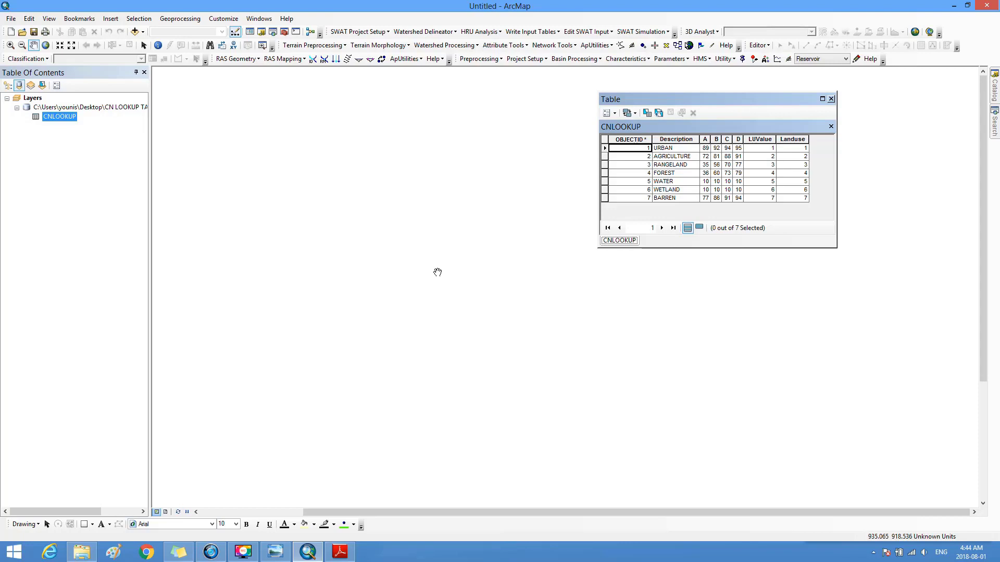
left_click(243, 555)
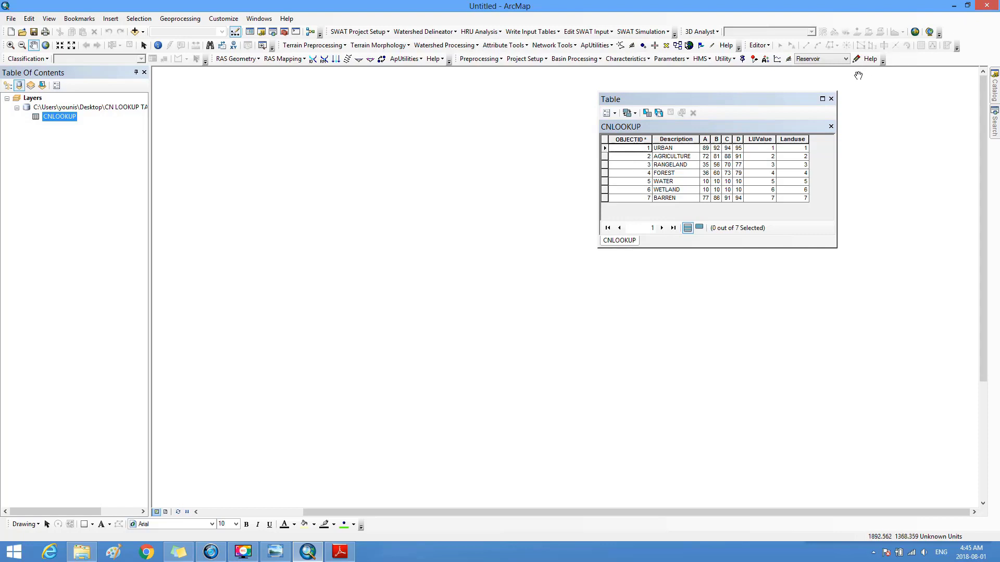
Close the CNLOOKUP table, exit ArcMap without saving the untitled map, and minimize the PDF and folder windows to show the desktop
left_click(831, 99)
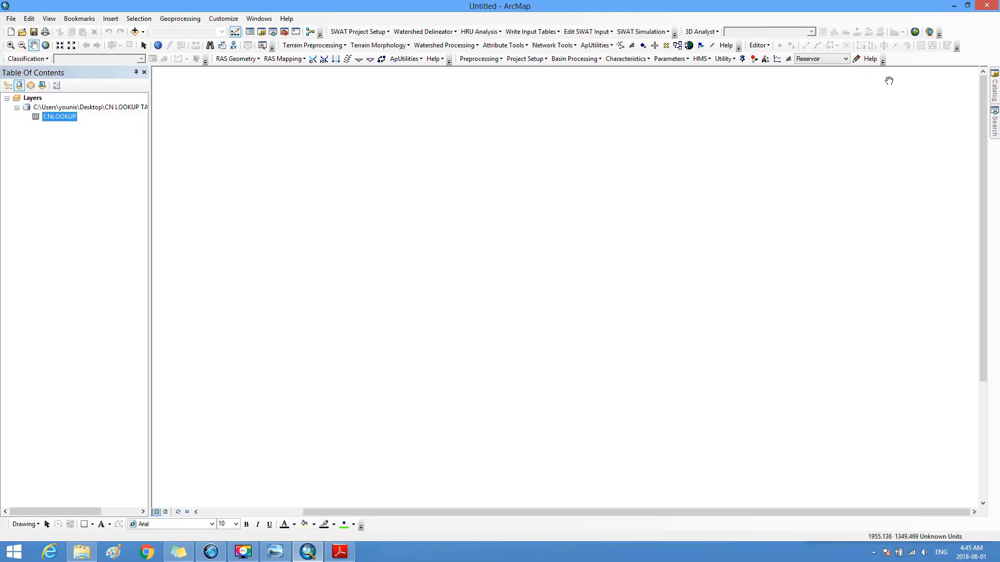
left_click(986, 8)
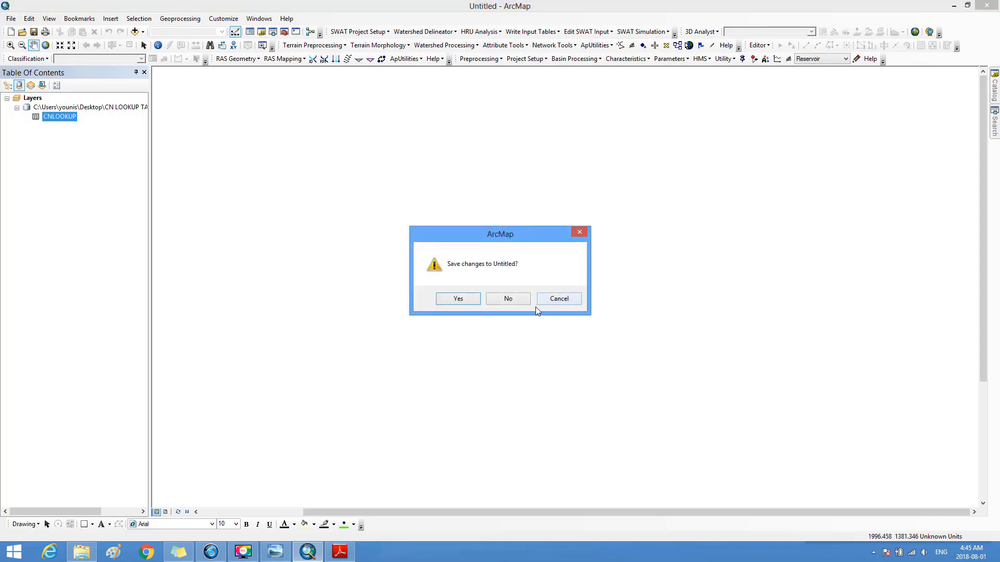
left_click(512, 302)
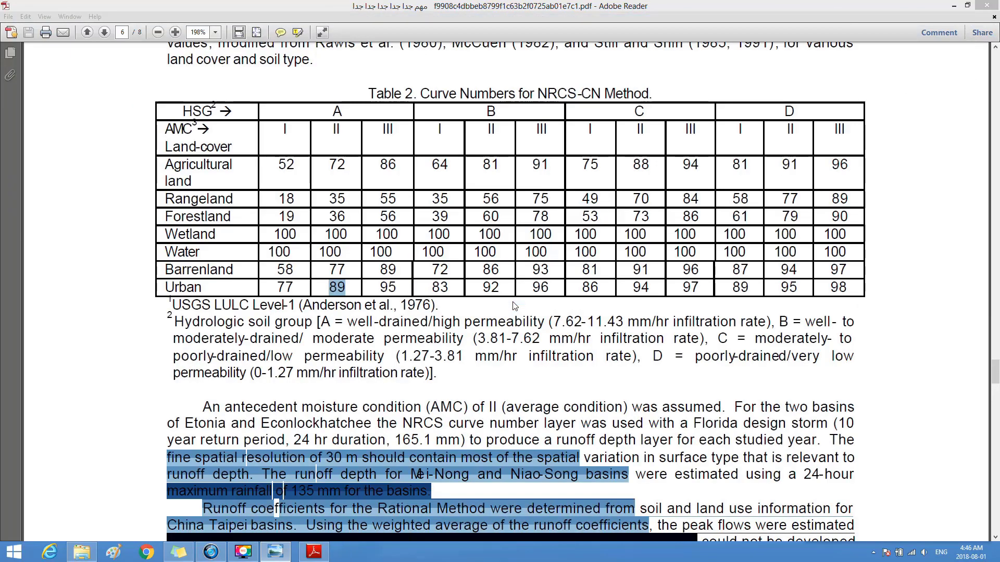
left_click(956, 5)
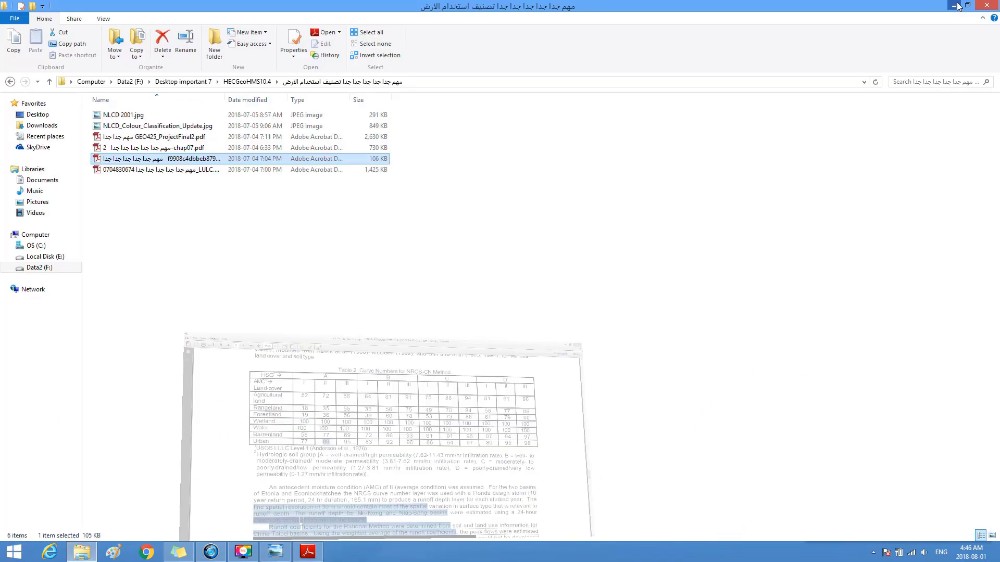
left_click(955, 5)
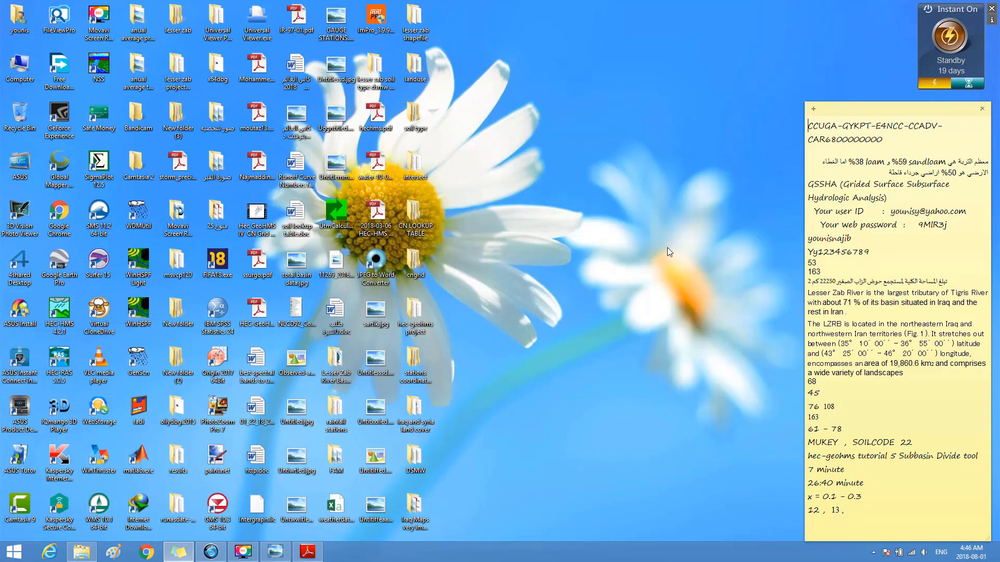
Identify the landuse, soil type, intersect and CN LOOKUP TABLE folders on the desktop, leaving them unselected
left_click(416, 71)
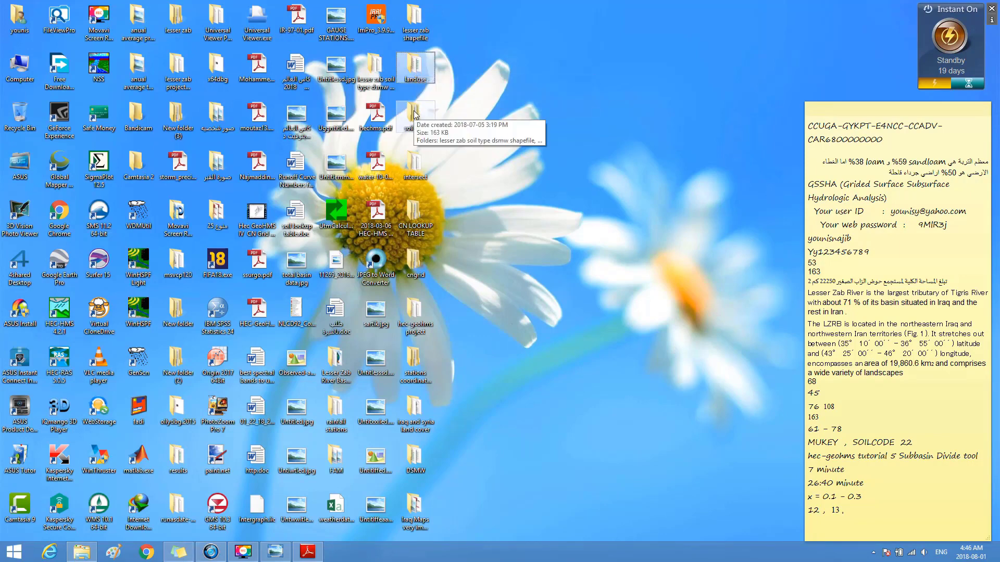
left_click(418, 131, "ctrl")
left_click(420, 164, "ctrl")
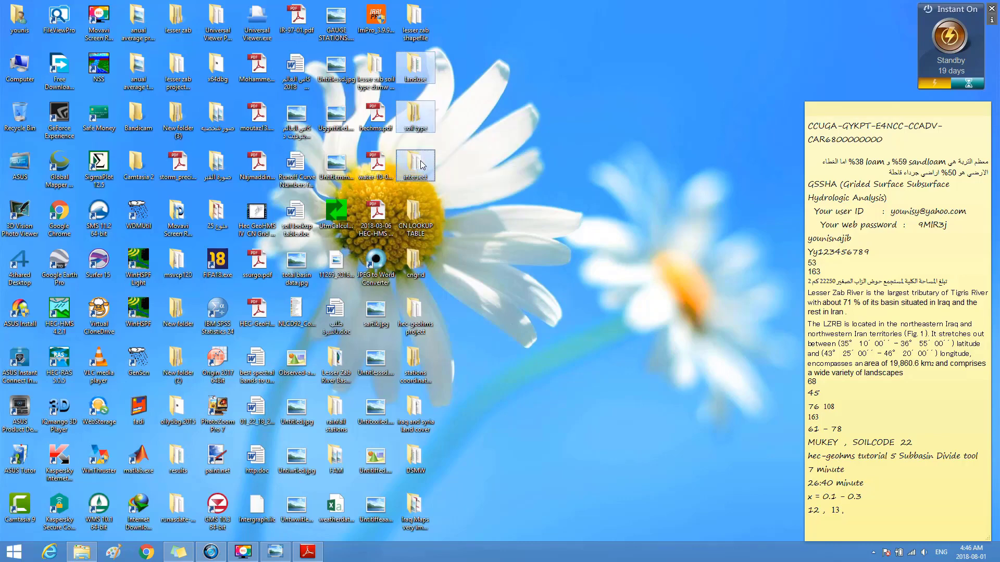
left_click(411, 216, "ctrl")
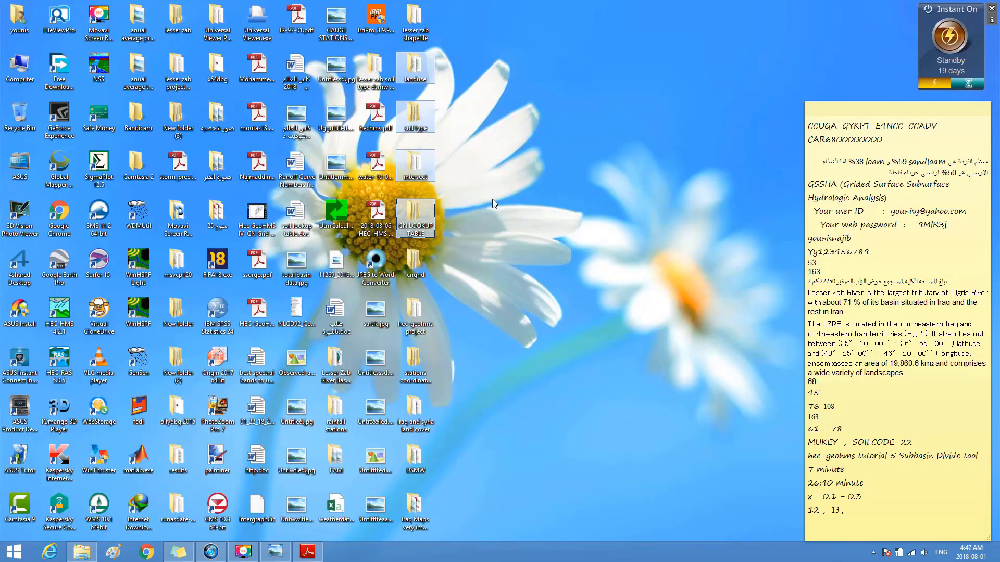
left_click_drag(564, 135, 436, 159)
left_click(575, 120)
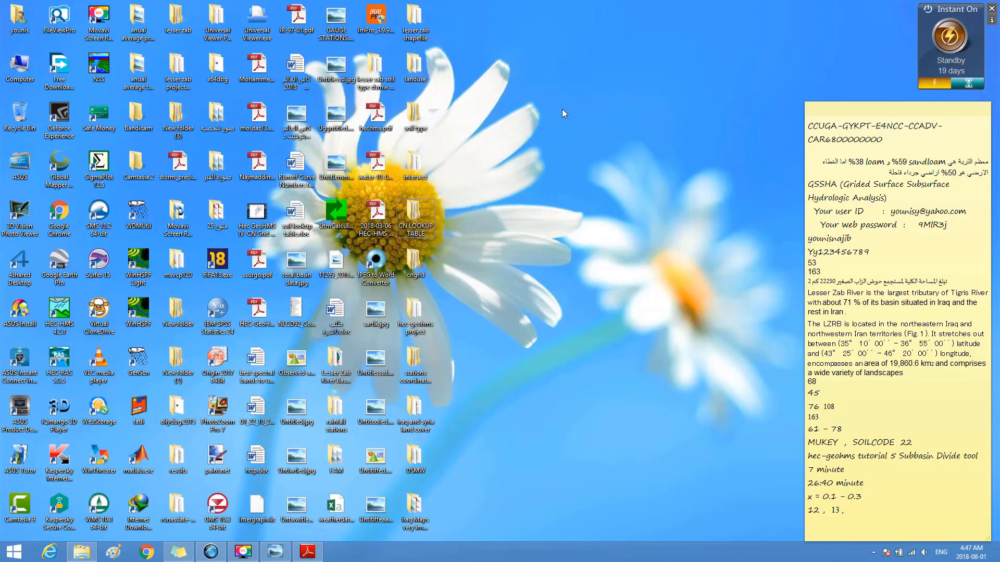
Create a desktop folder named CN and move the landuse, soil type, intersect and CN LOOKUP TABLE folders into it
right_click(562, 109)
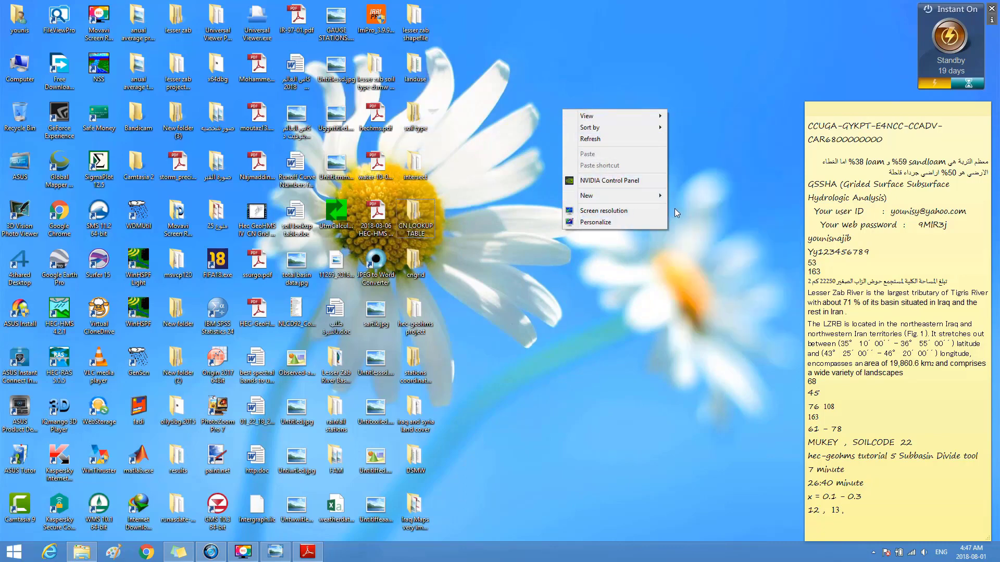
mouse_move(661, 197)
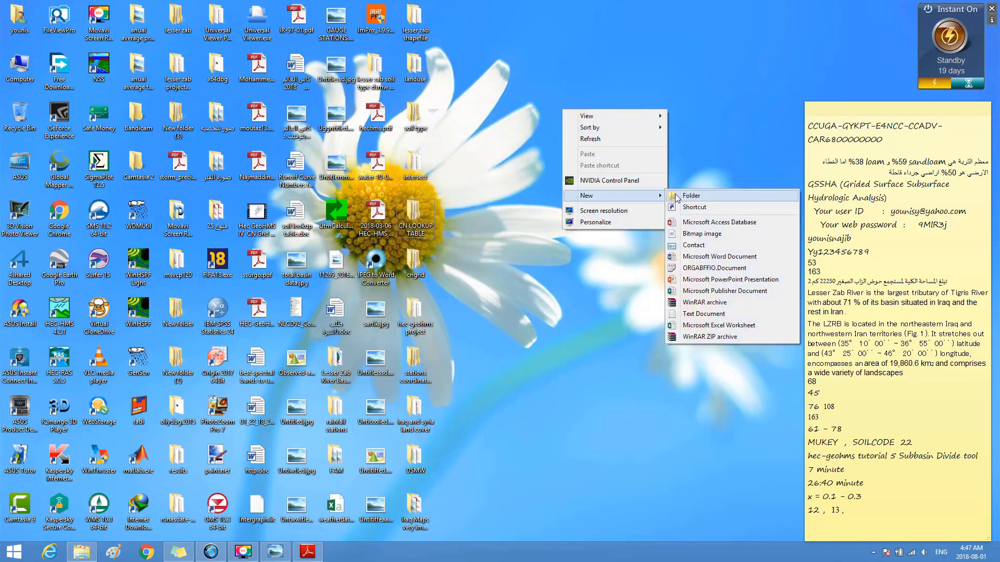
left_click(691, 196)
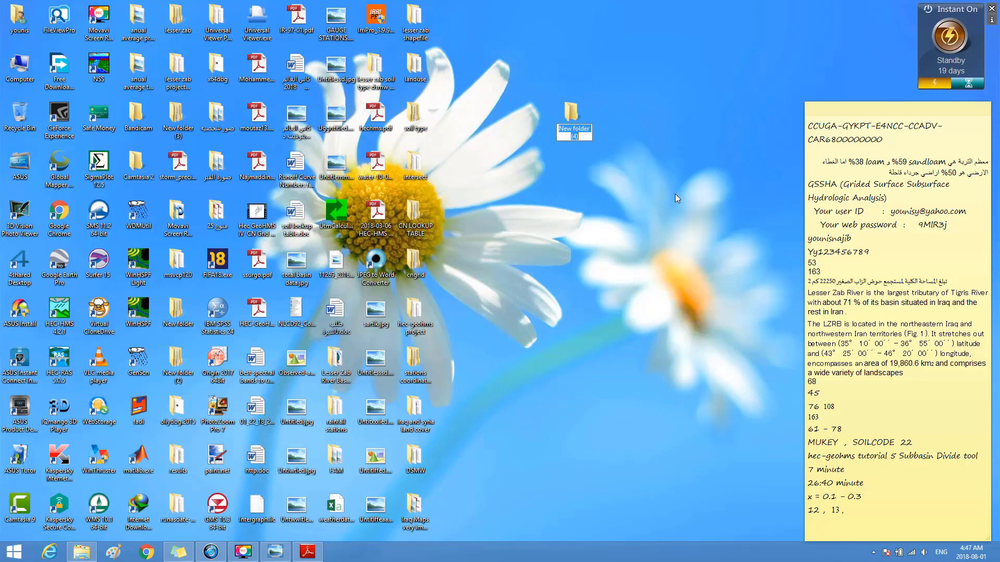
type("c")
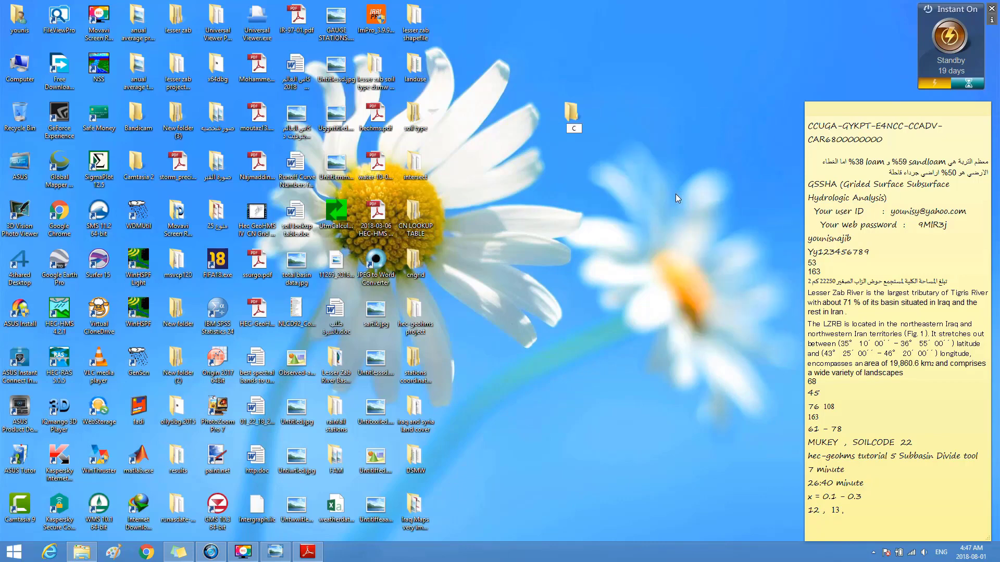
type("N")
key("Return")
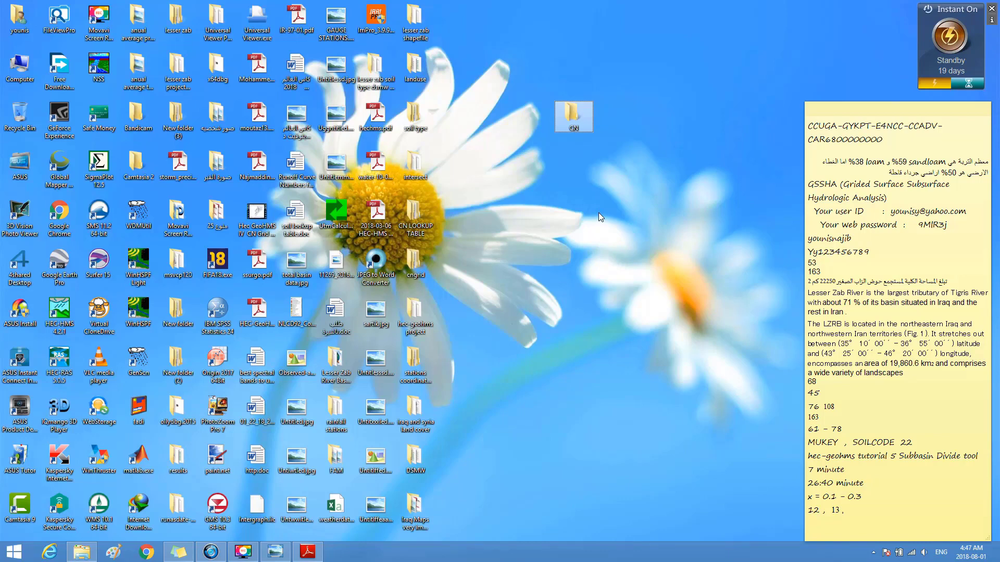
left_click_drag(441, 67, 401, 223)
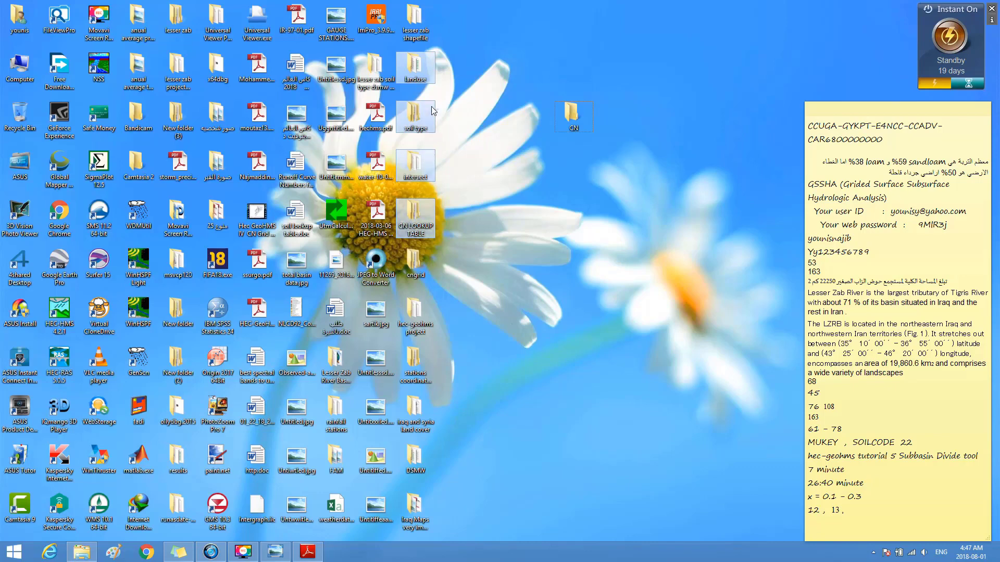
left_click_drag(423, 72, 573, 120)
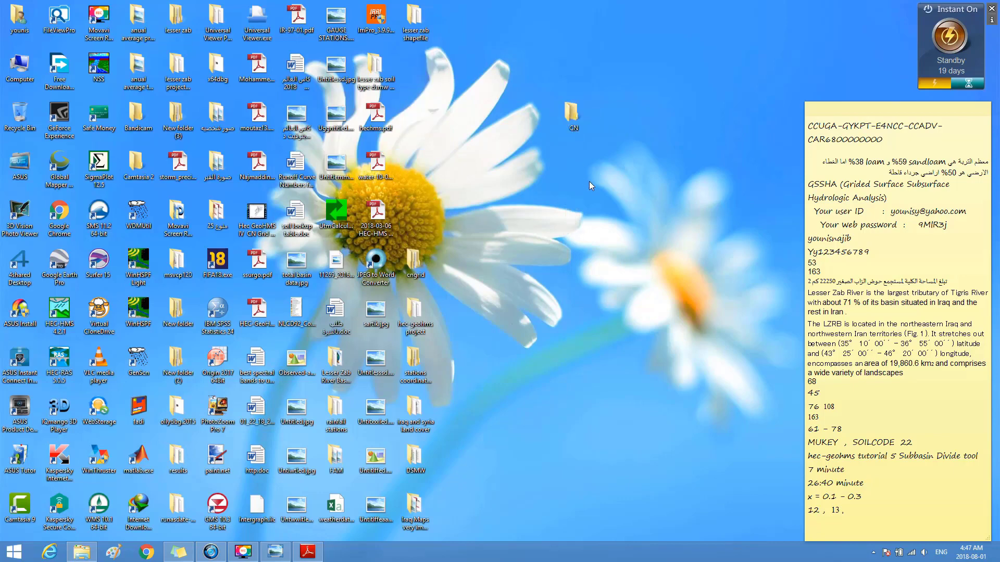